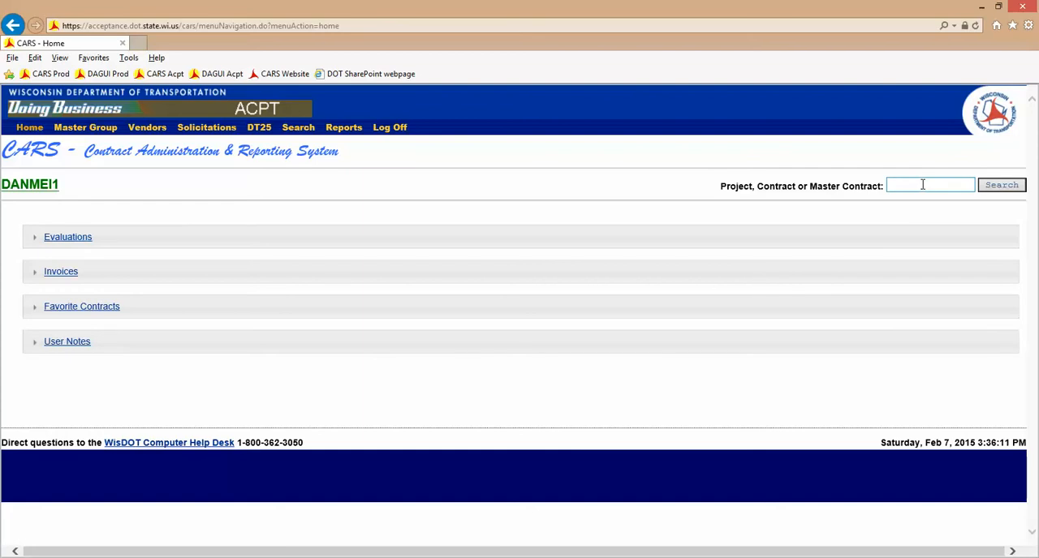
- Search for project 2310-17-00 to open its contract
{"action": "left_click", "coordinate": [923, 185]}
{"action": "type", "text": "23101700"}
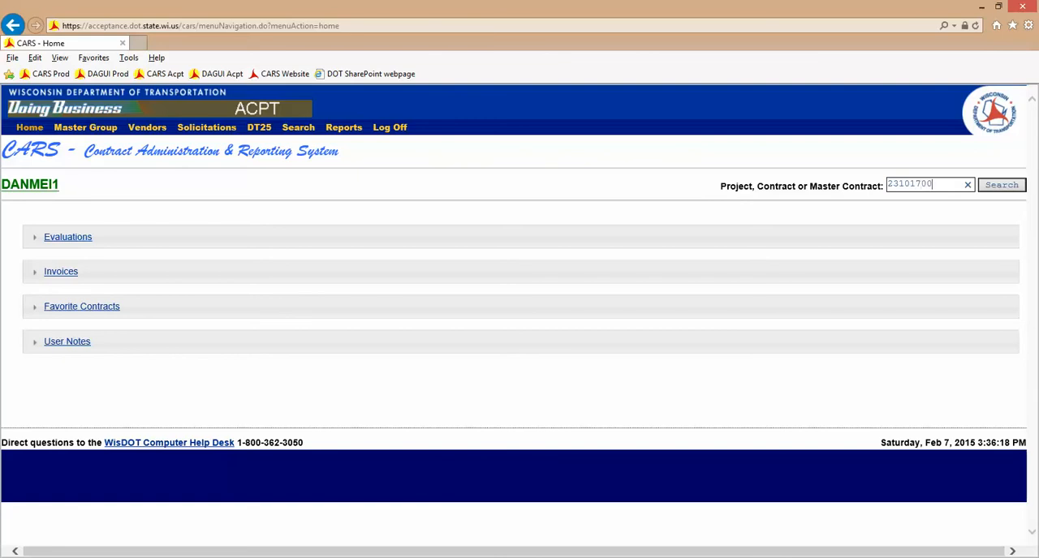
{"action": "left_click", "coordinate": [995, 188]}
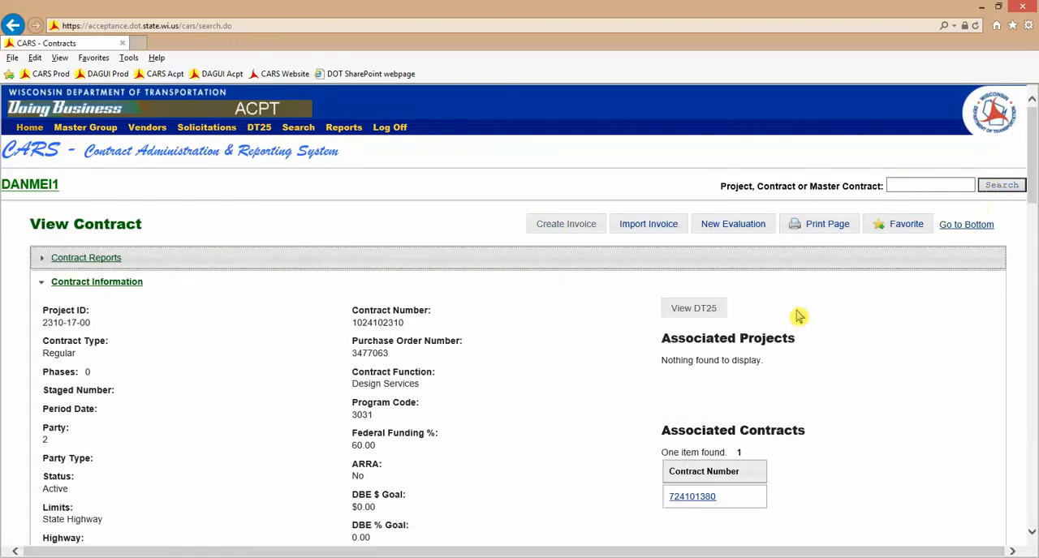
- Create a new evaluation for the contract and confirm that it is a contract level evaluation
{"action": "left_click", "coordinate": [730, 232]}
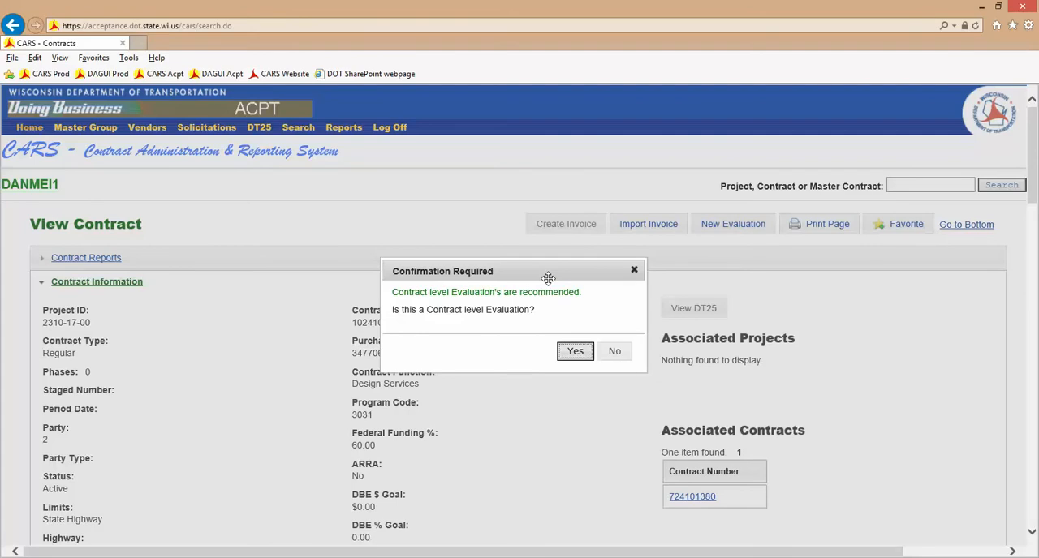
{"action": "left_click_drag", "start_coordinate": [548, 278], "coordinate": [475, 206]}
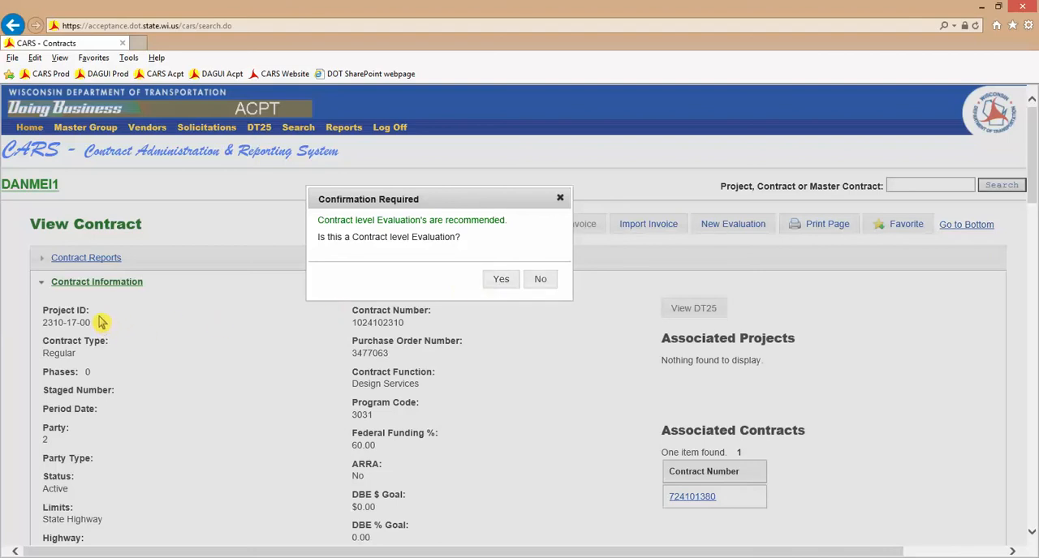
{"action": "left_click", "coordinate": [502, 281]}
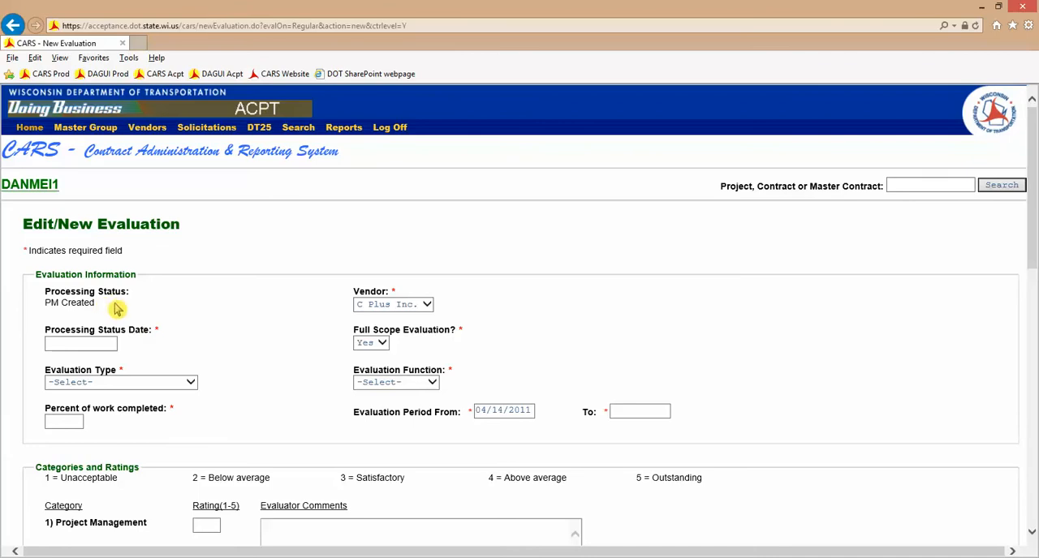
- Select C Plus Inc. as the vendor in the evaluation information
{"action": "left_click", "coordinate": [427, 305]}
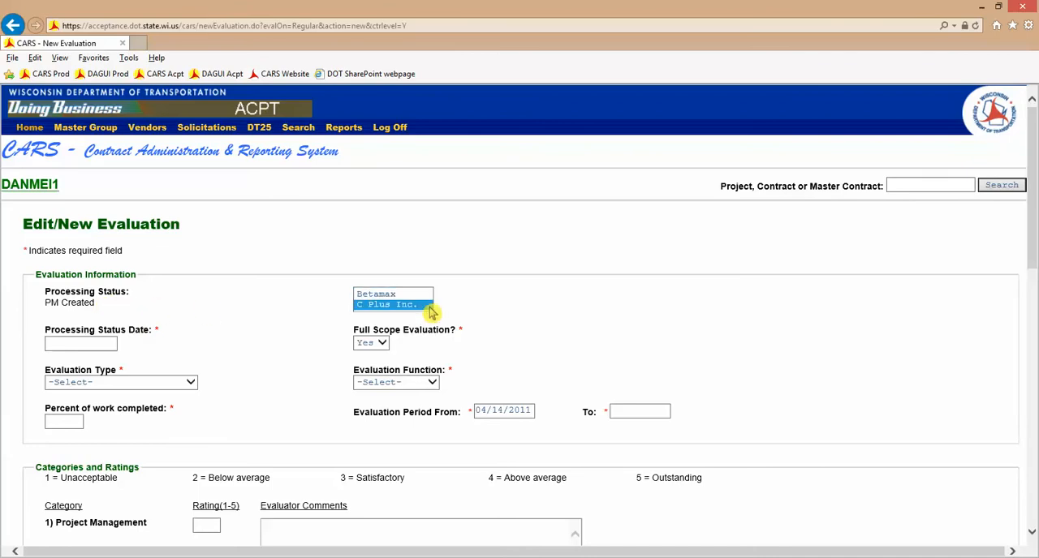
{"action": "left_click", "coordinate": [429, 306]}
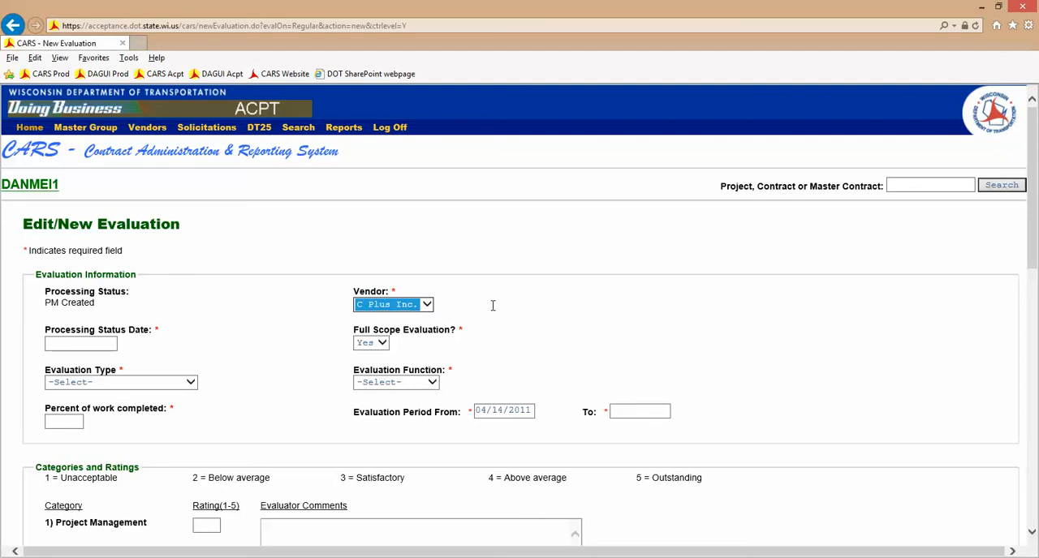
{"action": "left_click", "coordinate": [426, 306]}
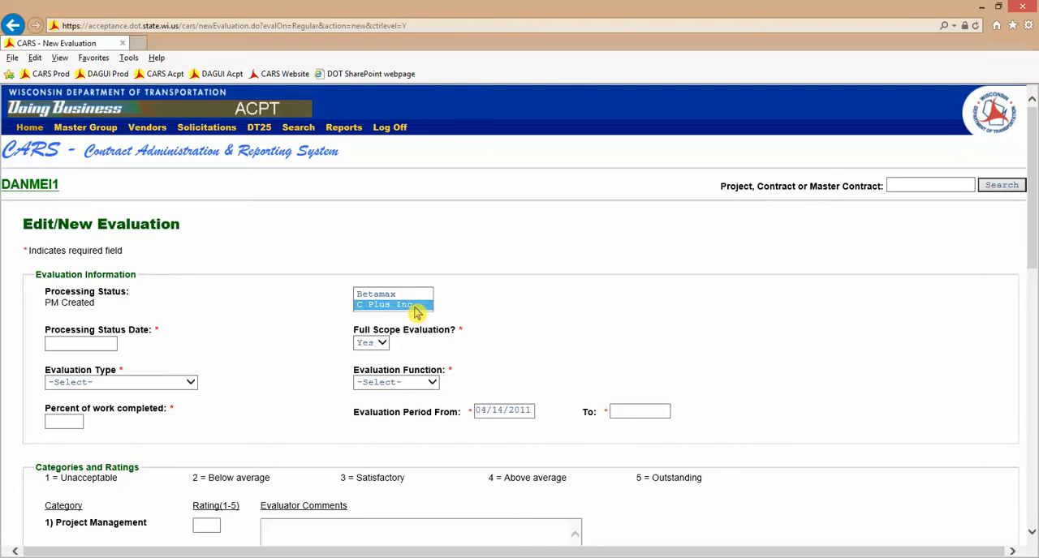
{"action": "left_click", "coordinate": [415, 307]}
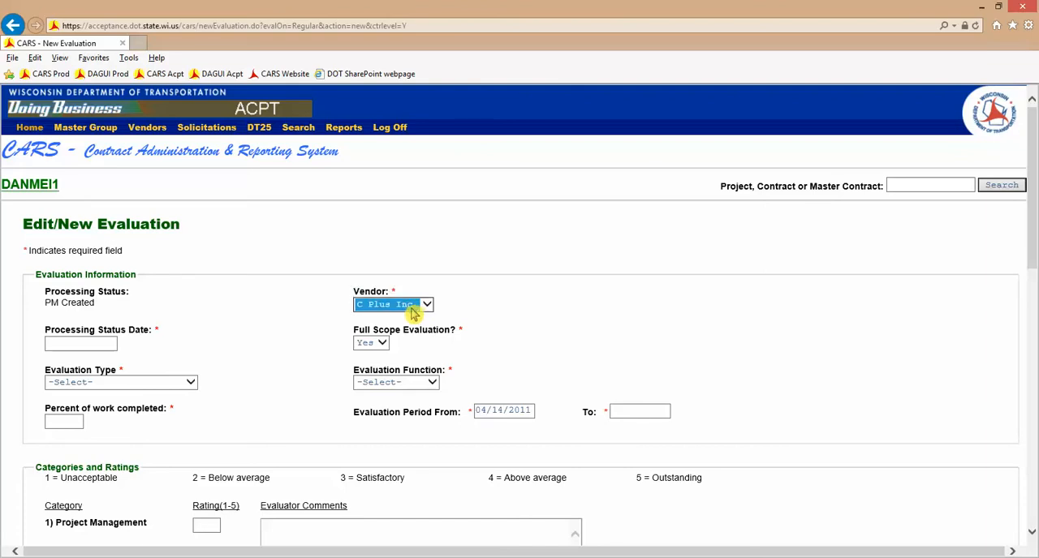
- Set the processing status date to 02/06/2015 and mark the full scope evaluation as Yes
{"action": "left_click", "coordinate": [113, 344]}
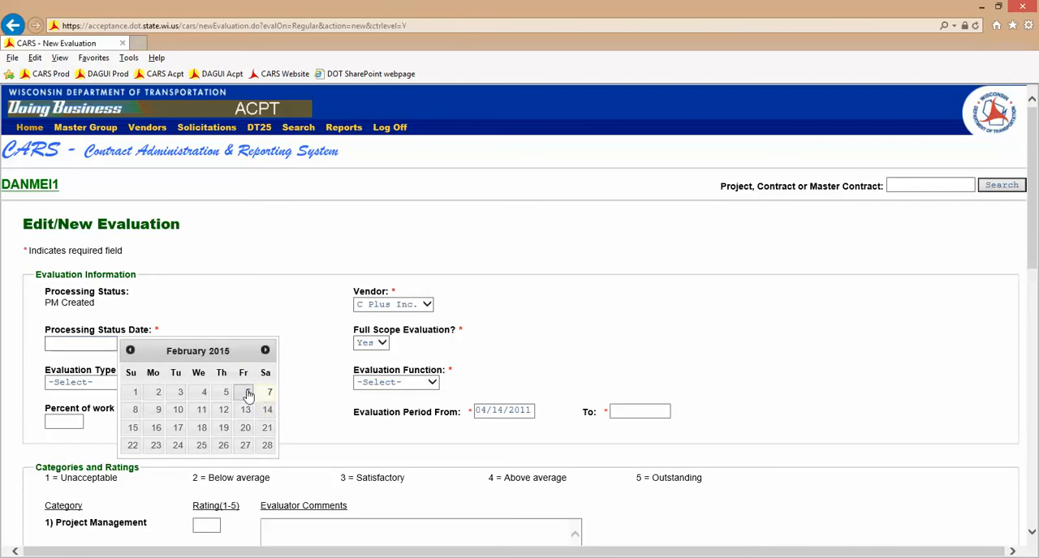
{"action": "left_click", "coordinate": [247, 392]}
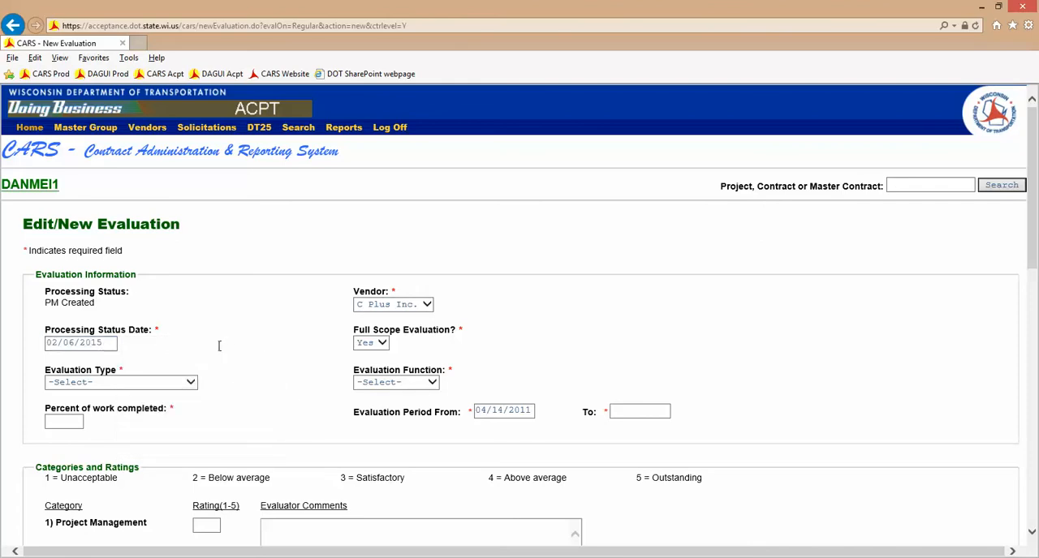
{"action": "left_click", "coordinate": [360, 347]}
{"action": "left_click", "coordinate": [382, 350]}
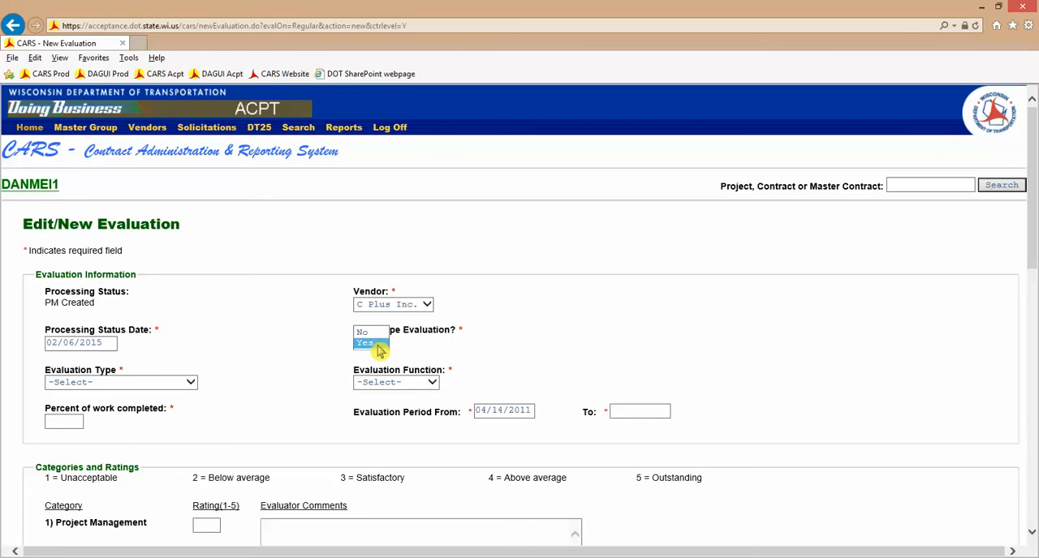
{"action": "left_click", "coordinate": [380, 350]}
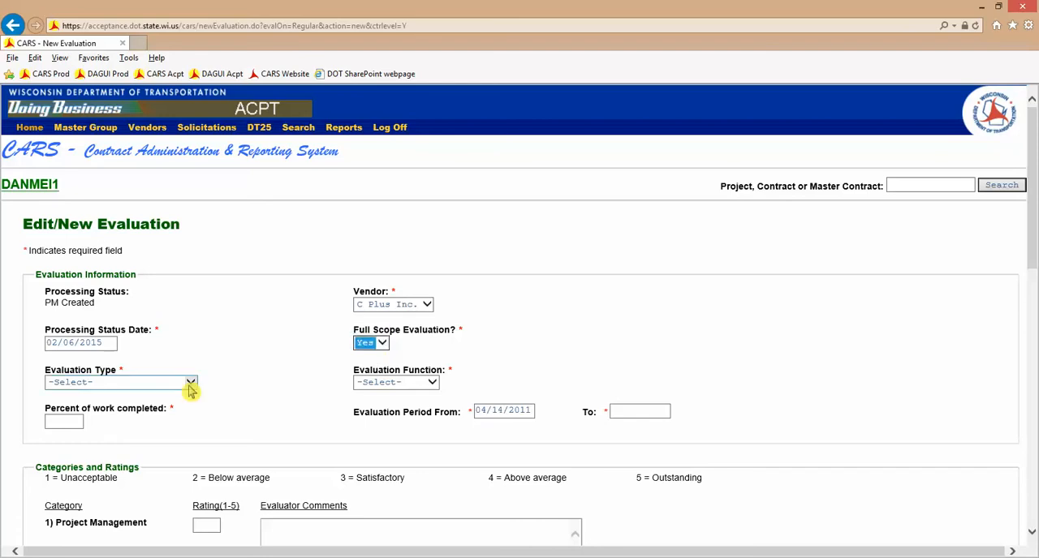
- Set the evaluation type to Final Evaluation and the evaluation function to Design
{"action": "left_click", "coordinate": [190, 386]}
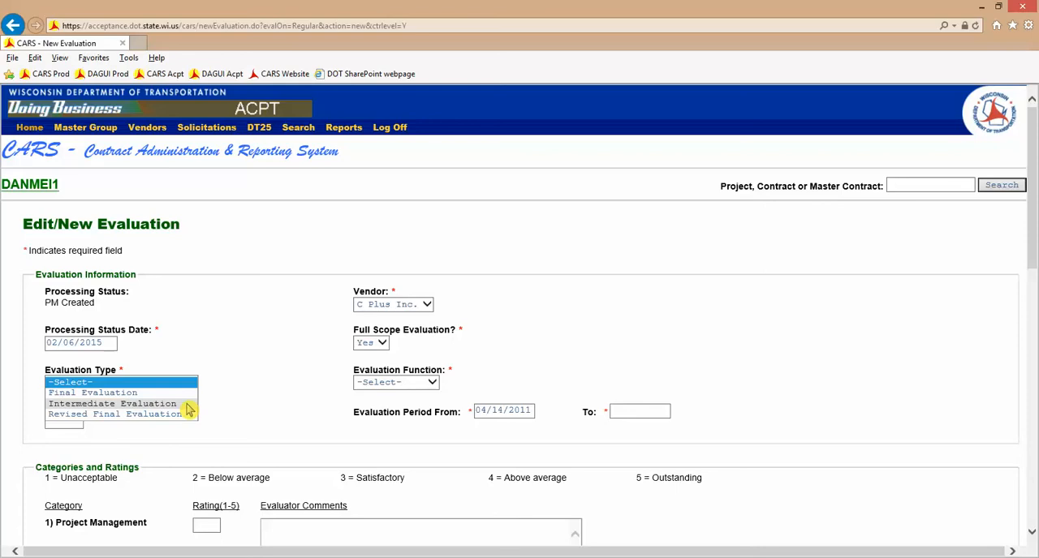
{"action": "left_click", "coordinate": [169, 397]}
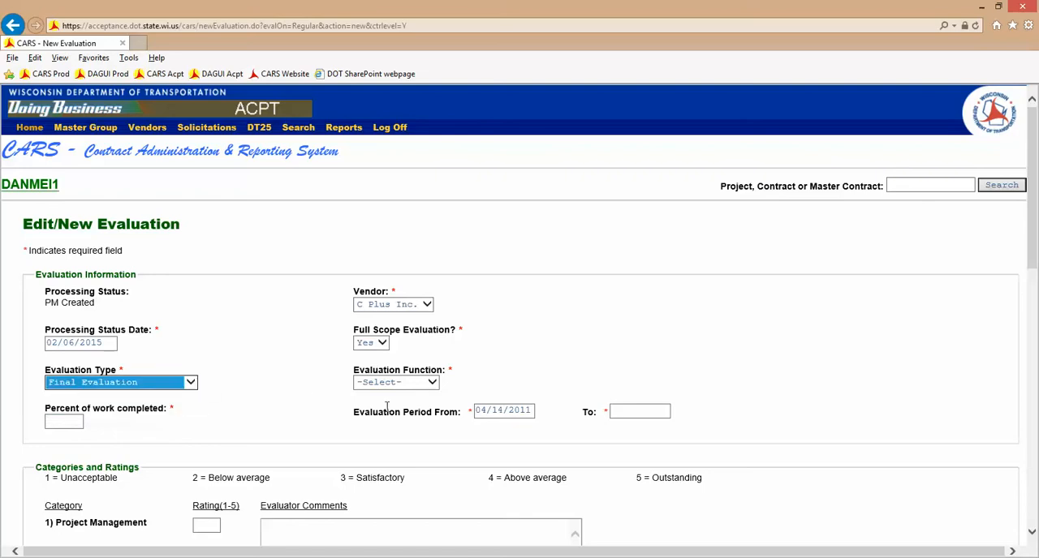
{"action": "left_click", "coordinate": [433, 383]}
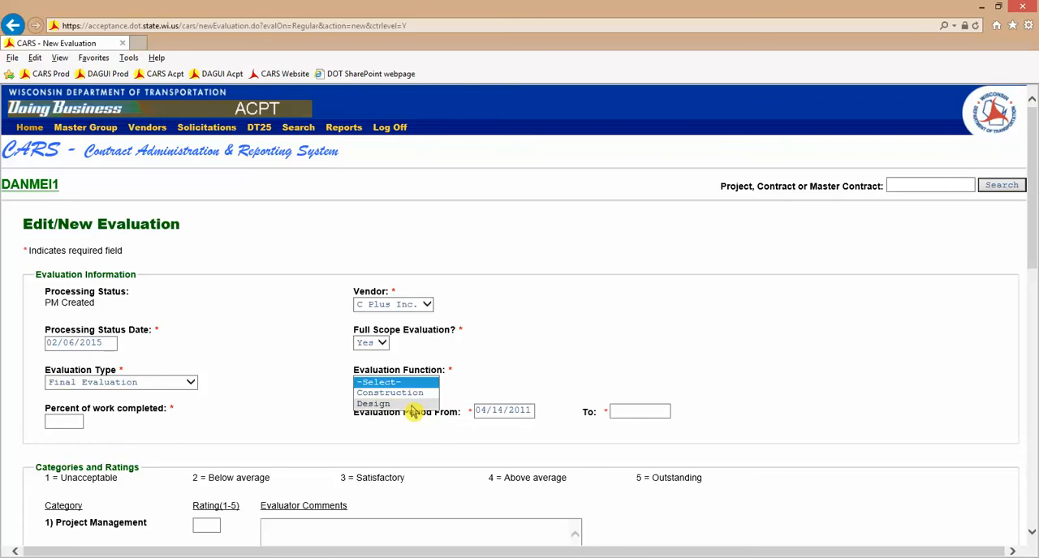
{"action": "left_click", "coordinate": [410, 404]}
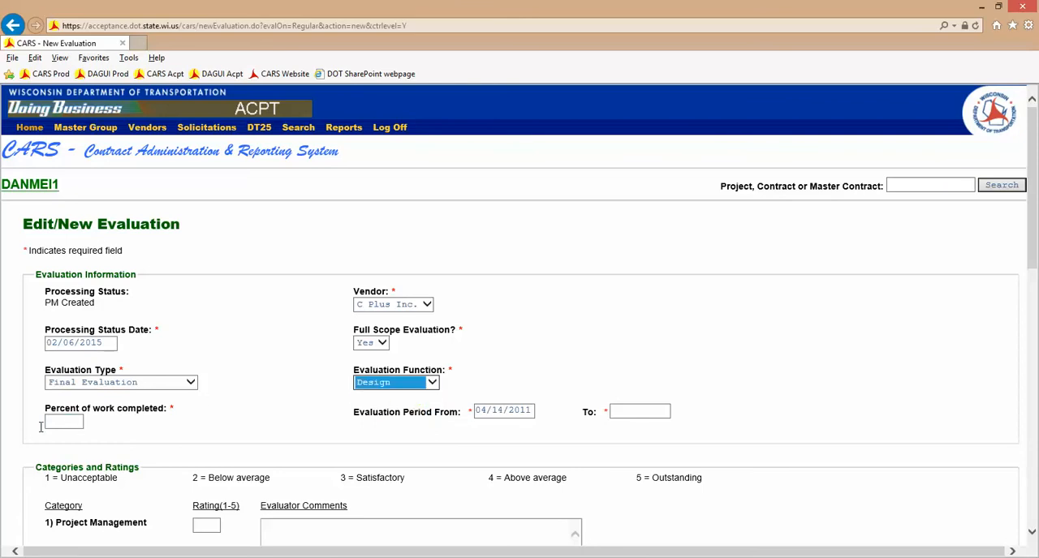
- Set the percent of work completed to 100 and end the evaluation period on 02/06/2015
{"action": "left_click", "coordinate": [67, 423]}
{"action": "type", "text": "100"}
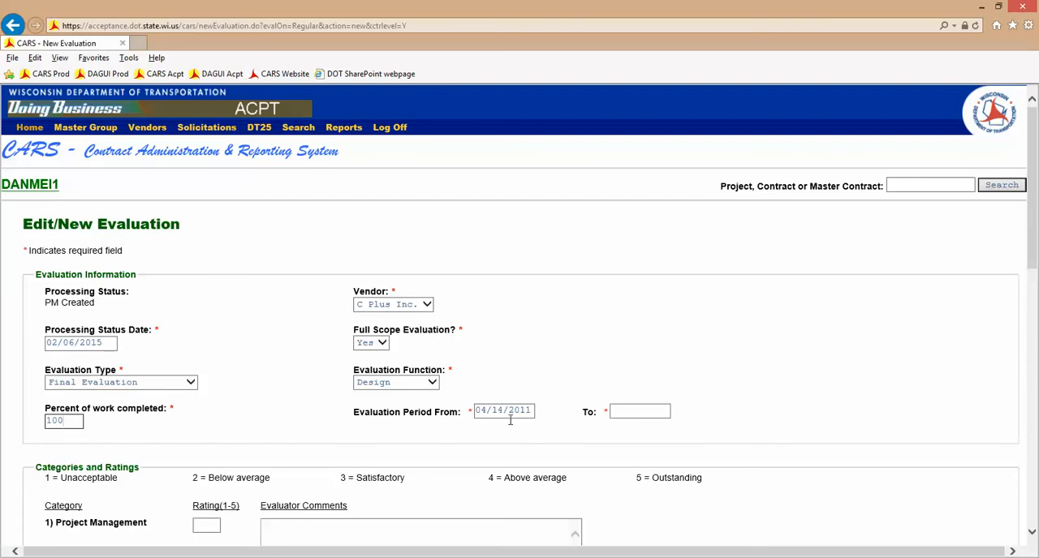
{"action": "left_click", "coordinate": [649, 411]}
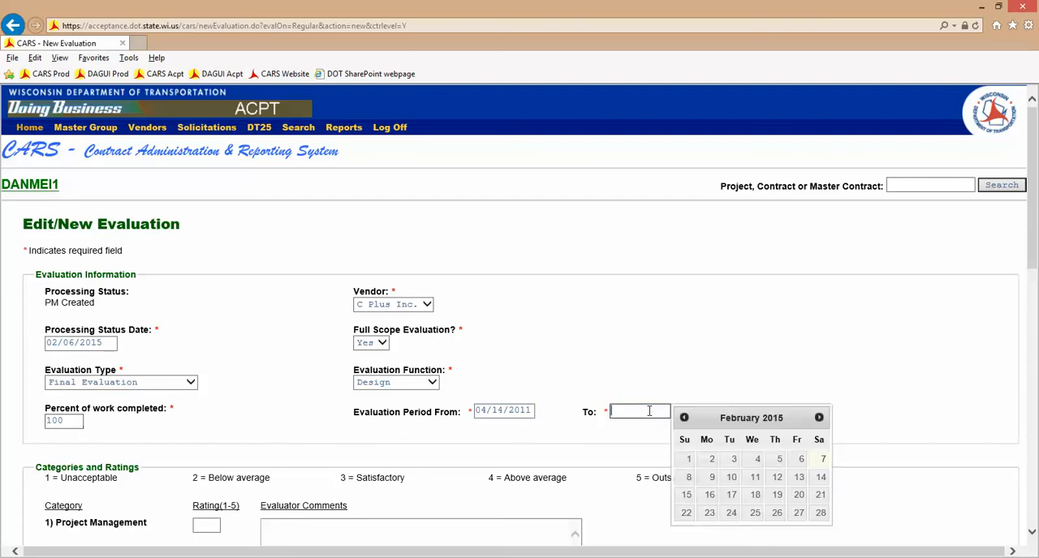
{"action": "left_click", "coordinate": [801, 459]}
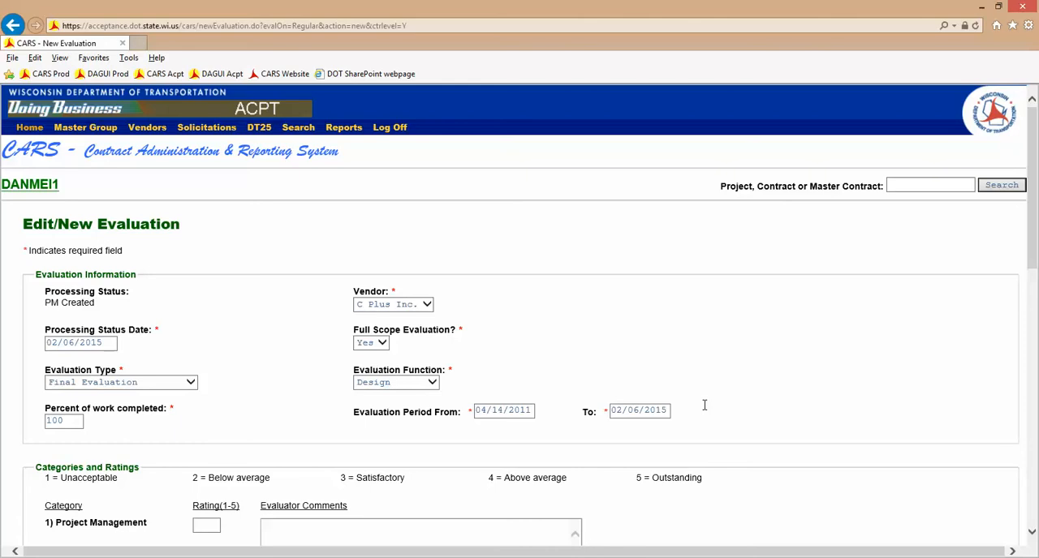
- Rate Project Management 4.2 and add the evaluator comment "i can put in comments here"
{"action": "scroll", "coordinate": [704, 405], "scroll_direction": "down", "scroll_amount": 3}
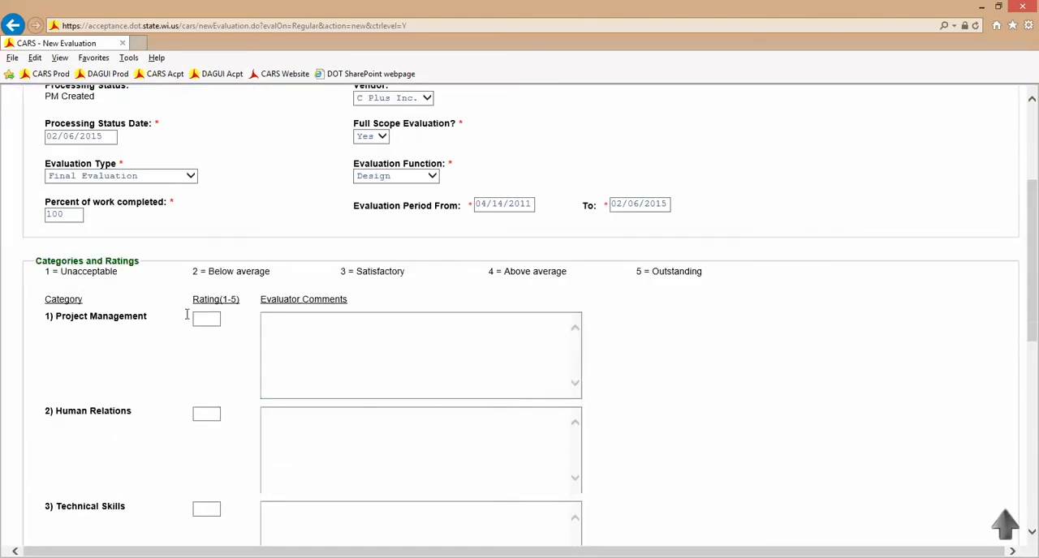
{"action": "scroll", "coordinate": [159, 297], "scroll_direction": "down", "scroll_amount": 1}
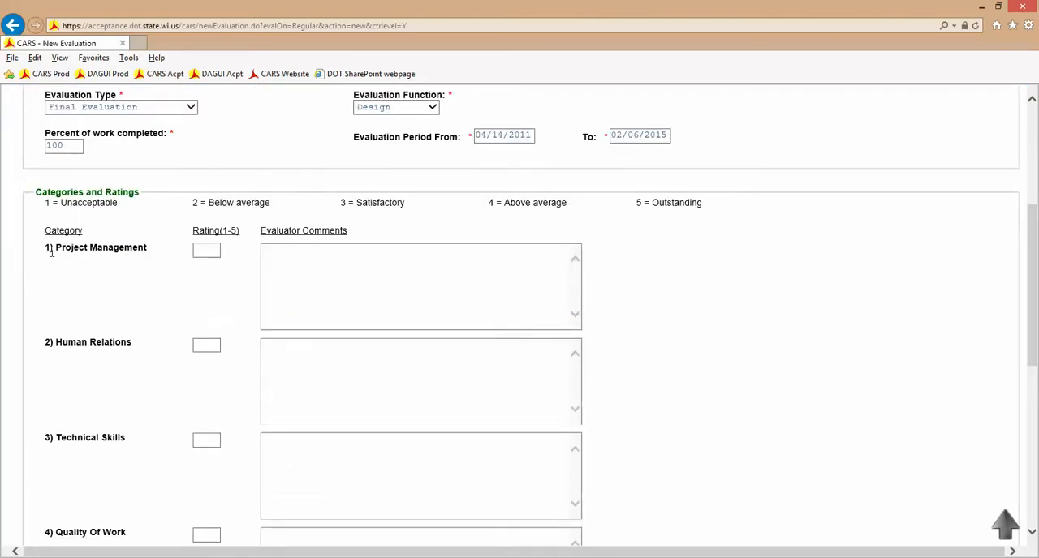
{"action": "scroll", "coordinate": [158, 355], "scroll_direction": "down", "scroll_amount": 1}
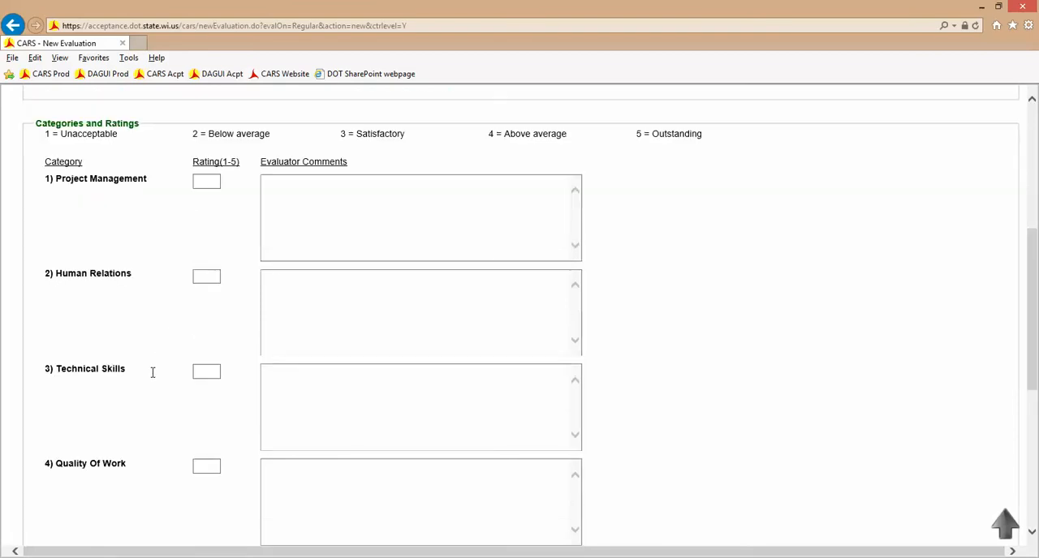
{"action": "scroll", "coordinate": [149, 464], "scroll_direction": "down", "scroll_amount": 2}
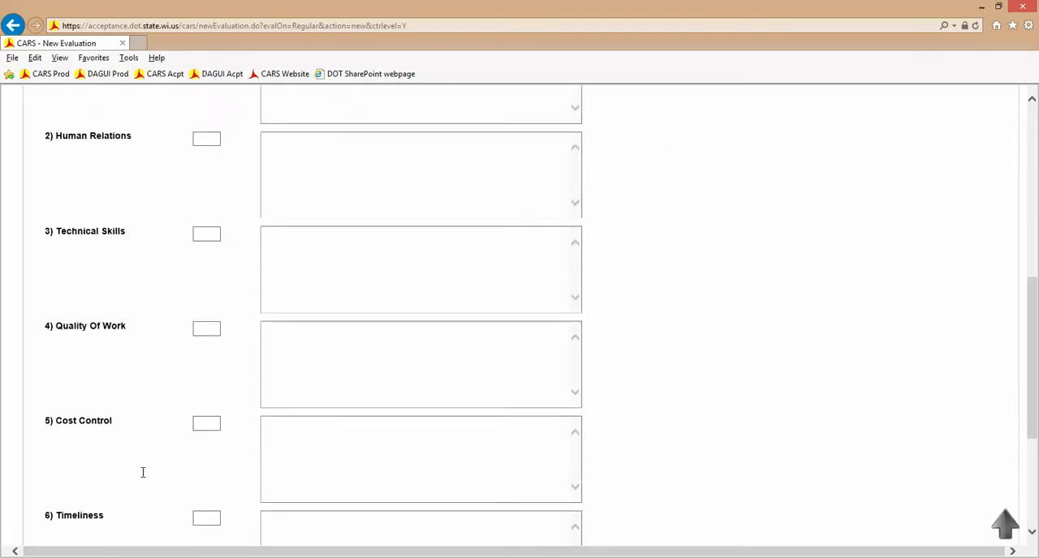
{"action": "scroll", "coordinate": [143, 479], "scroll_direction": "down", "scroll_amount": 1}
{"action": "scroll", "coordinate": [145, 486], "scroll_direction": "up", "scroll_amount": 4}
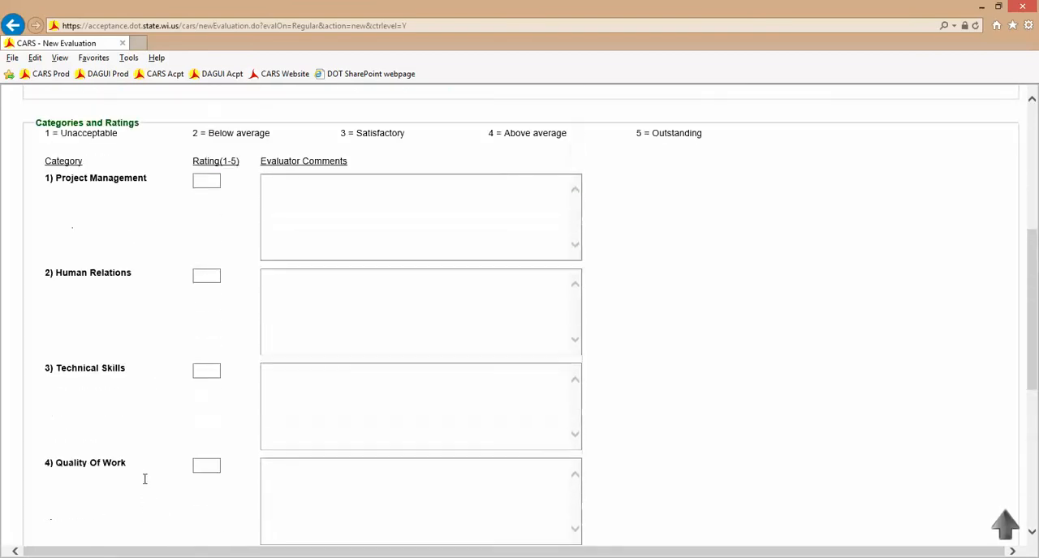
{"action": "left_click", "coordinate": [211, 250]}
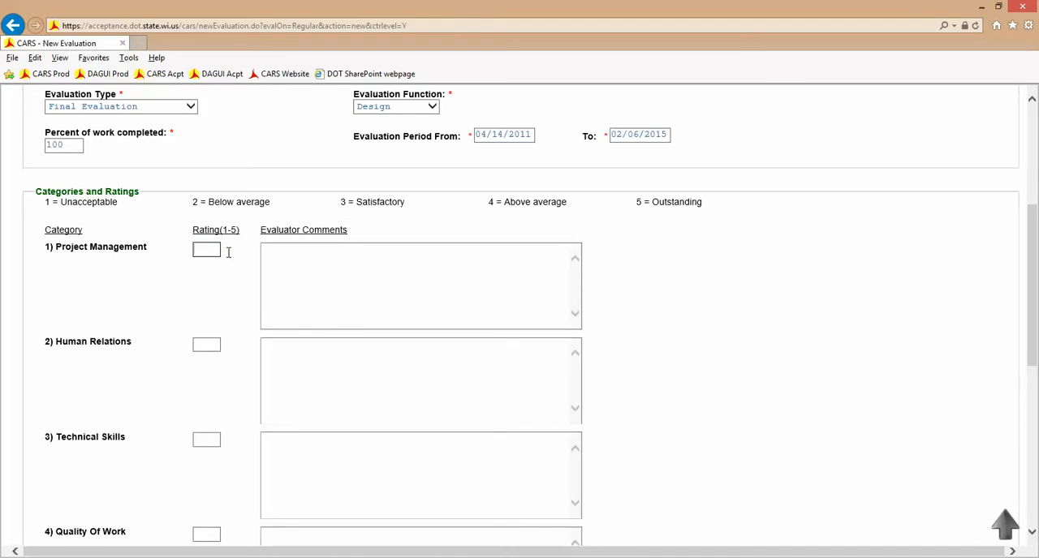
{"action": "left_click", "coordinate": [301, 269]}
{"action": "type", "text": "i can pu"}
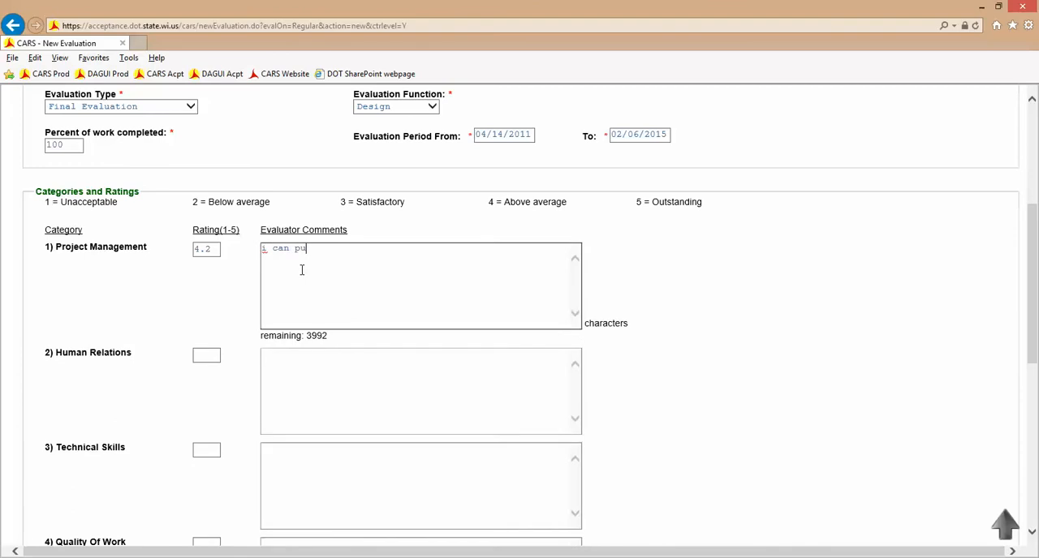
{"action": "type", "text": "t in comments here"}
- Rate Human Relations 2.5, Technical Skills 3.0 and Quality Of Work 4 without evaluator comments
{"action": "key", "text": "Tab"}
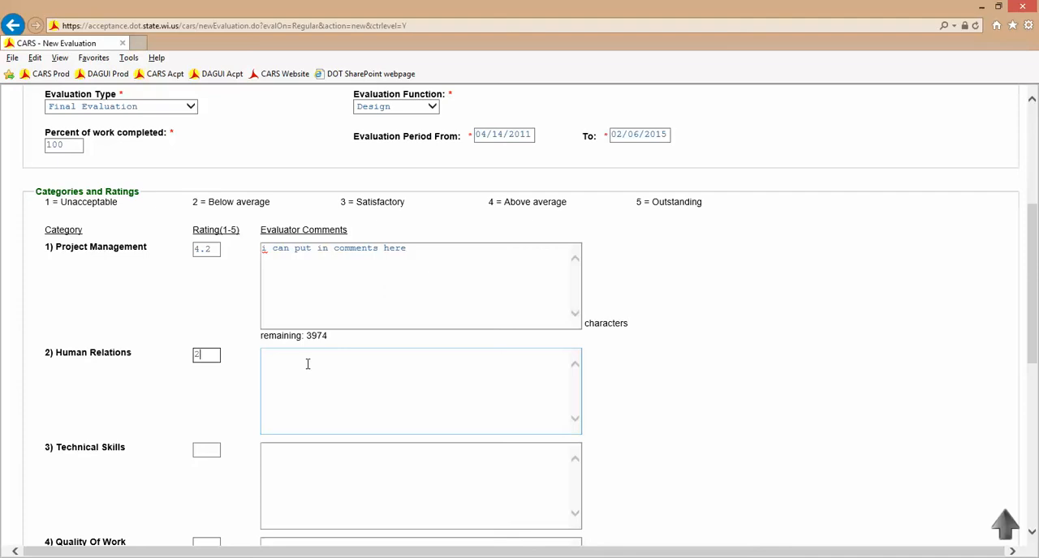
{"action": "left_click", "coordinate": [200, 453]}
{"action": "type", "text": "3.0"}
{"action": "scroll", "coordinate": [259, 458], "scroll_direction": "down", "scroll_amount": 1}
{"action": "left_click", "coordinate": [204, 477]}
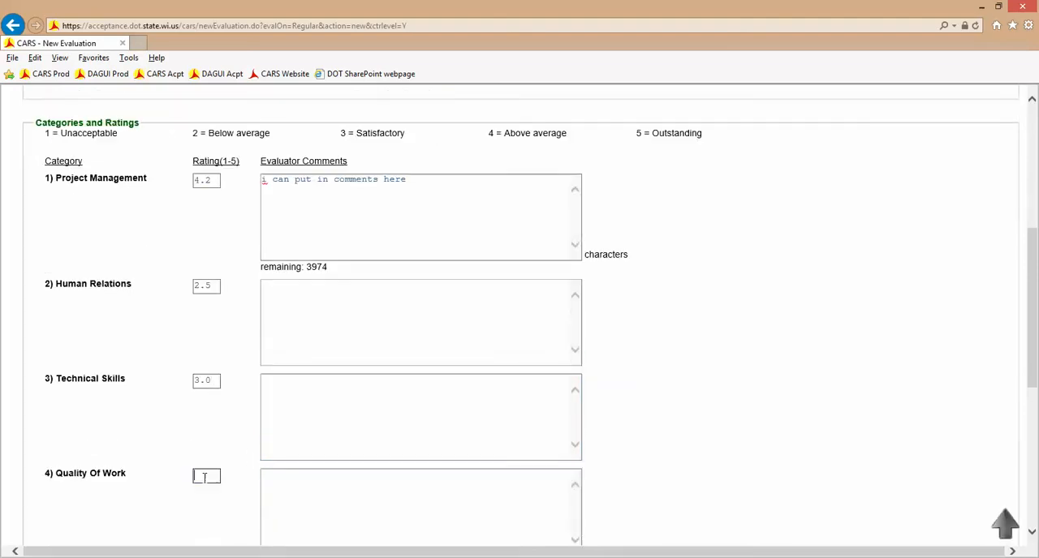
{"action": "type", "text": "4"}
{"action": "scroll", "coordinate": [250, 479], "scroll_direction": "down", "scroll_amount": 1}
{"action": "left_click", "coordinate": [288, 452]}
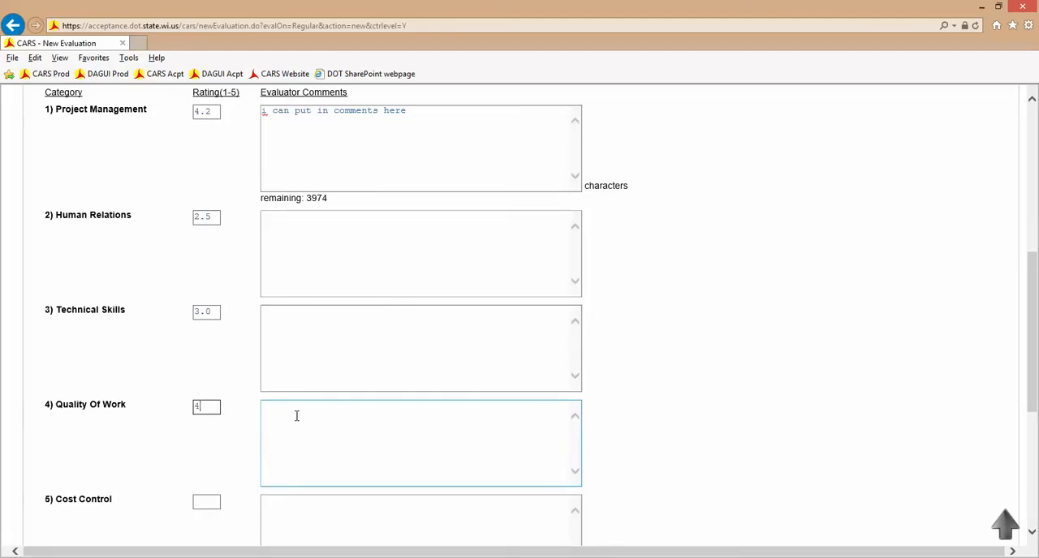
{"action": "left_click", "coordinate": [295, 416]}
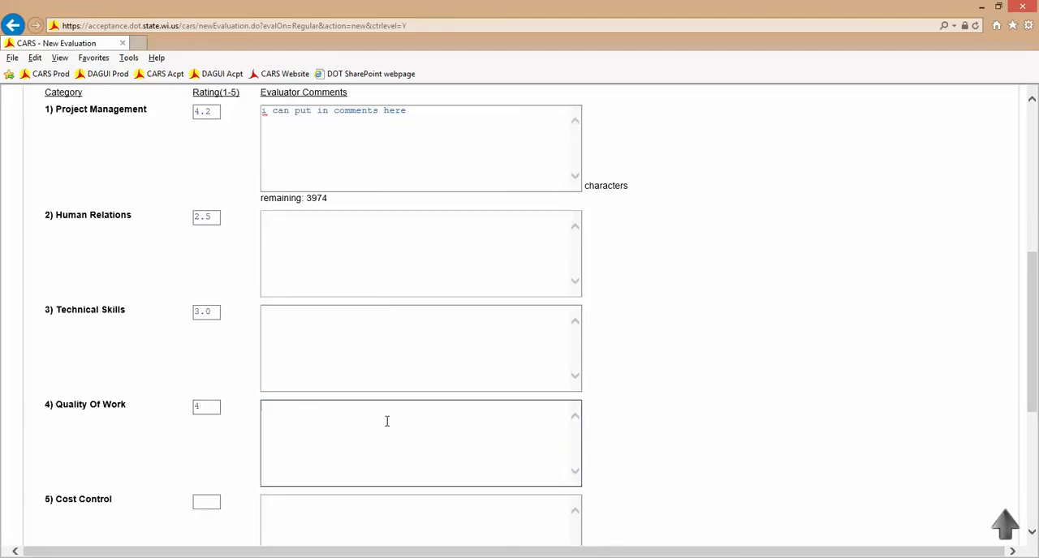
- Rate Timeliness 2 and add the evaluator comment "2 or lower you must put in a comment"
{"action": "scroll", "coordinate": [273, 427], "scroll_direction": "down", "scroll_amount": 1}
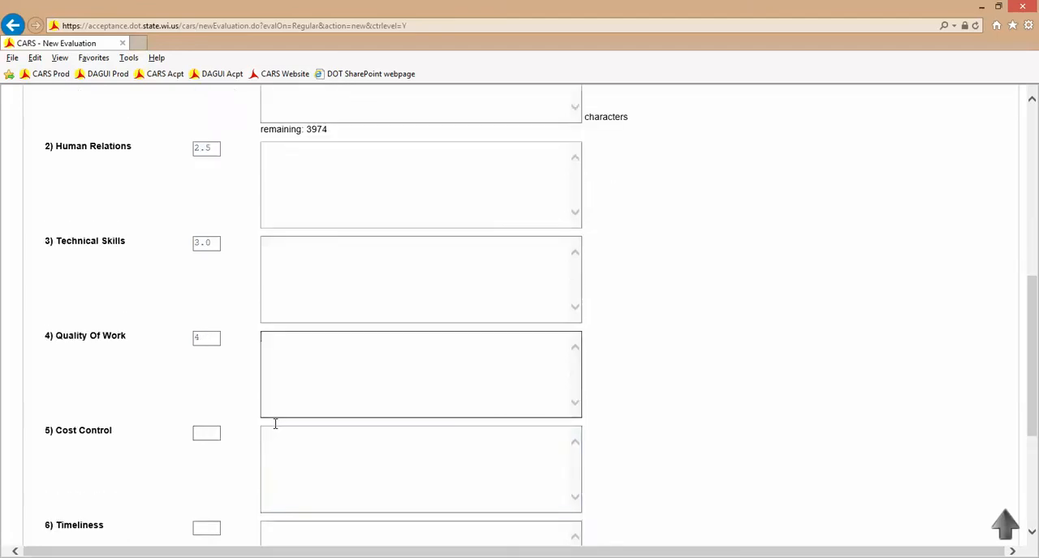
{"action": "scroll", "coordinate": [251, 427], "scroll_direction": "down", "scroll_amount": 1}
{"action": "left_click", "coordinate": [205, 459]}
{"action": "type", "text": "2"}
{"action": "left_click", "coordinate": [311, 478]}
{"action": "type", "text": "2 or lower you must put ina"}
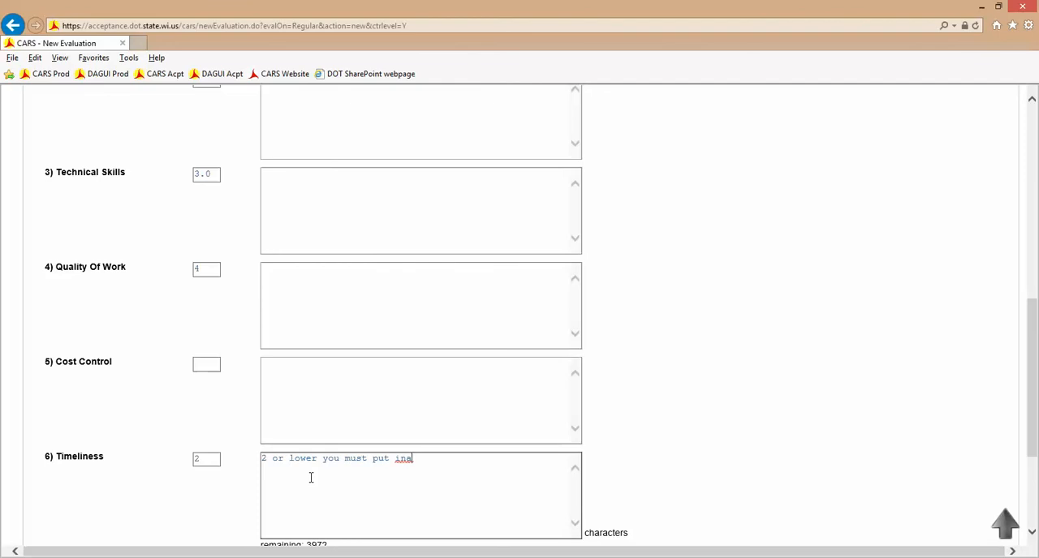
{"action": "type", "text": "m"}
{"action": "key", "text": "BackSpace"}
{"action": "key", "text": "BackSpace"}
{"action": "key", "text": "BackSpace"}
{"action": "type", "text": "commen"}
- Keep the evaluation function as Design, leave Cost Control unrated and without comments, and continue to the evaluation category questions
{"action": "left_click", "coordinate": [297, 359]}
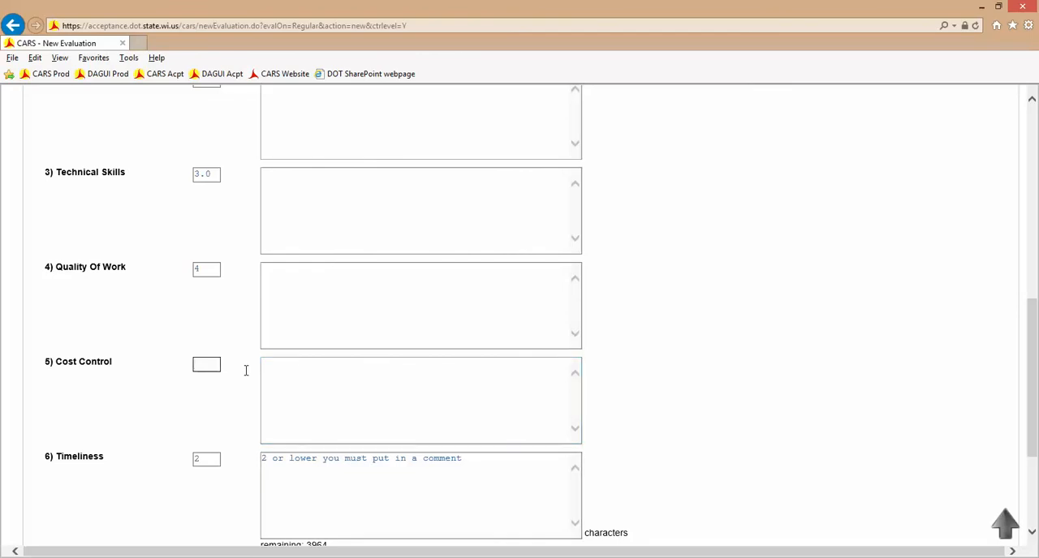
{"action": "scroll", "coordinate": [246, 370], "scroll_direction": "up", "scroll_amount": 5}
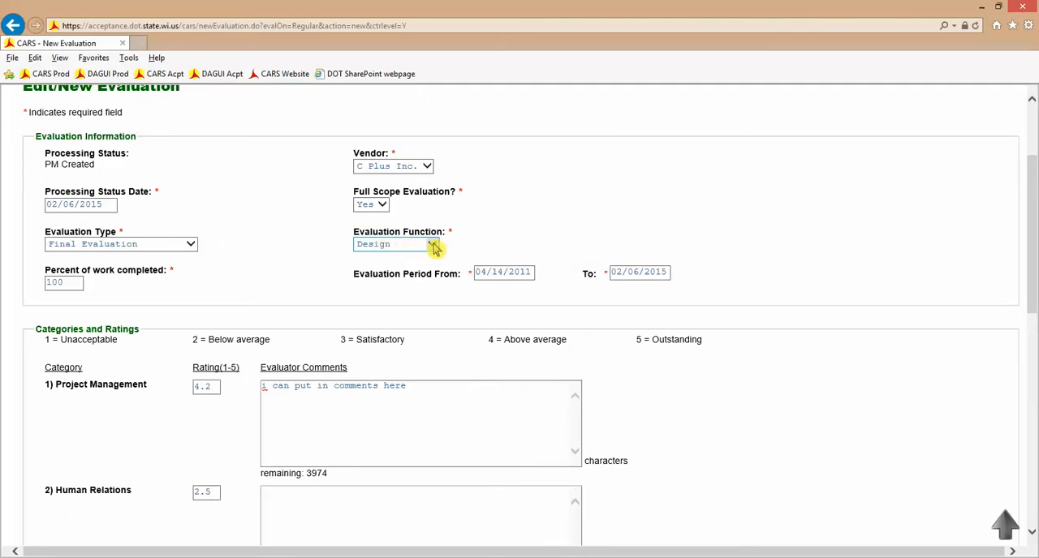
{"action": "left_click", "coordinate": [406, 248]}
{"action": "left_click", "coordinate": [405, 246]}
{"action": "left_click", "coordinate": [273, 271]}
{"action": "scroll", "coordinate": [270, 274], "scroll_direction": "down", "scroll_amount": 5}
{"action": "scroll", "coordinate": [270, 275], "scroll_direction": "down", "scroll_amount": 2}
{"action": "left_click", "coordinate": [210, 228]}
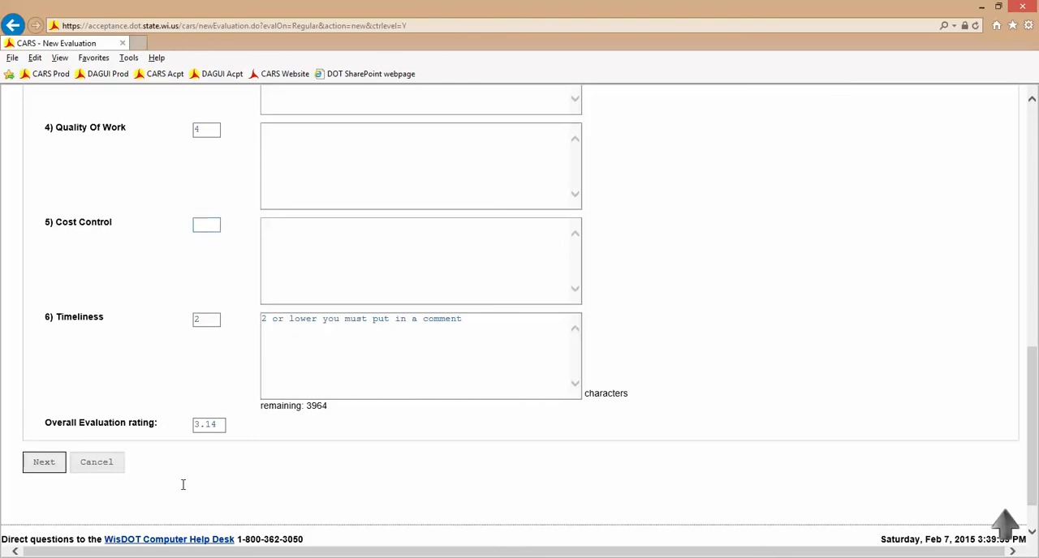
{"action": "left_click", "coordinate": [52, 464]}
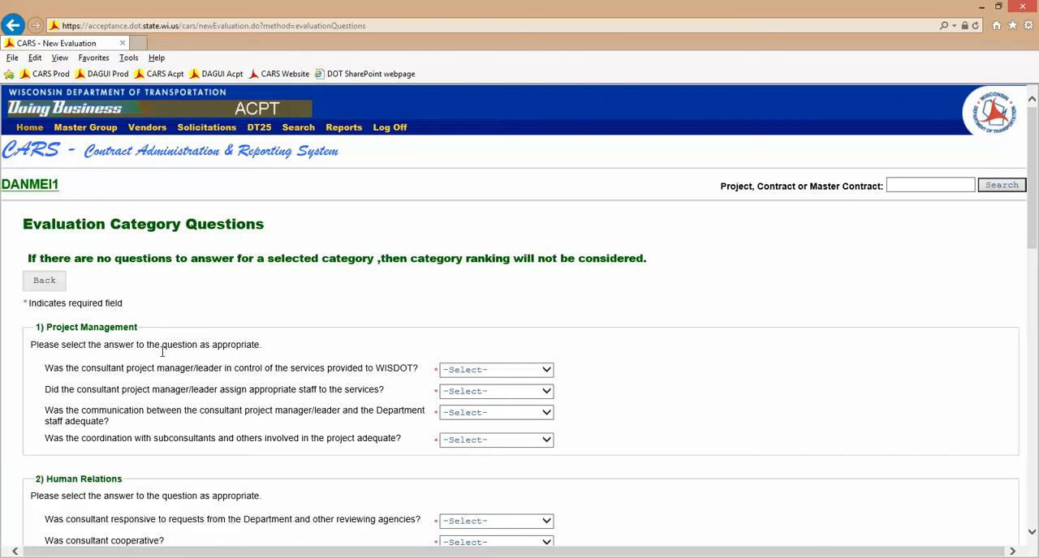
- Answer all four Project Management questions with Exceeds
{"action": "scroll", "coordinate": [154, 325], "scroll_direction": "down", "scroll_amount": 1}
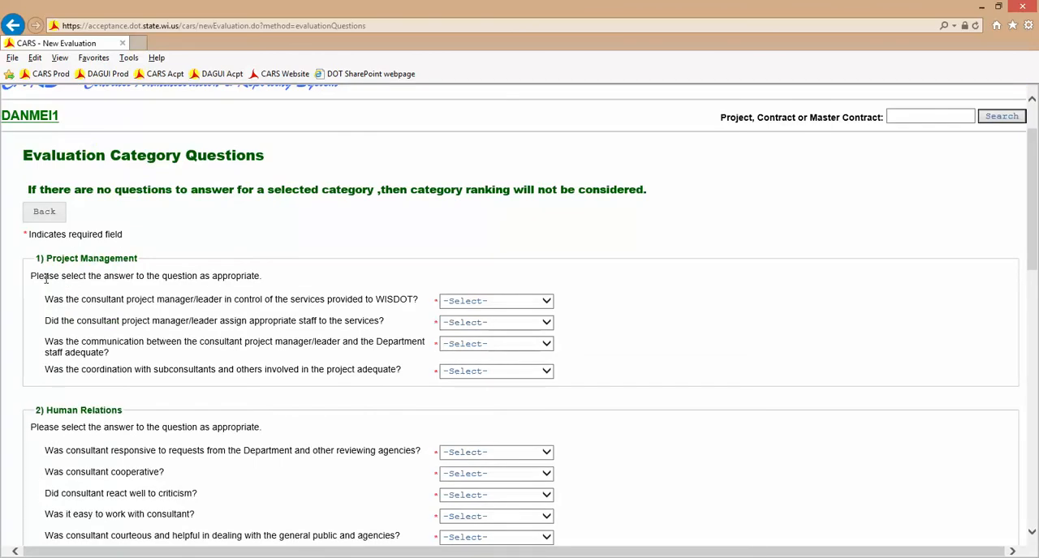
{"action": "left_click", "coordinate": [547, 301]}
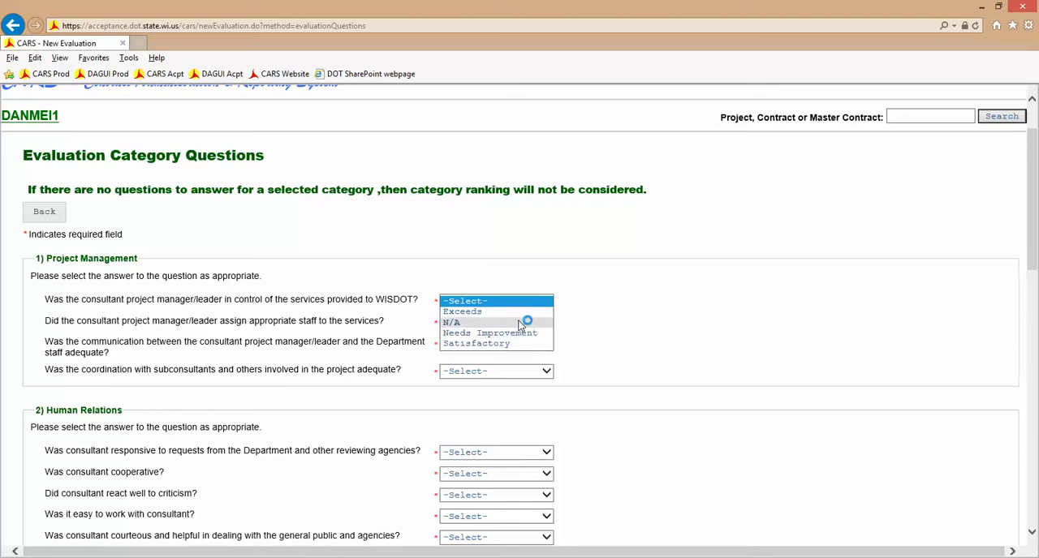
{"action": "left_click", "coordinate": [539, 311]}
{"action": "left_click", "coordinate": [546, 324]}
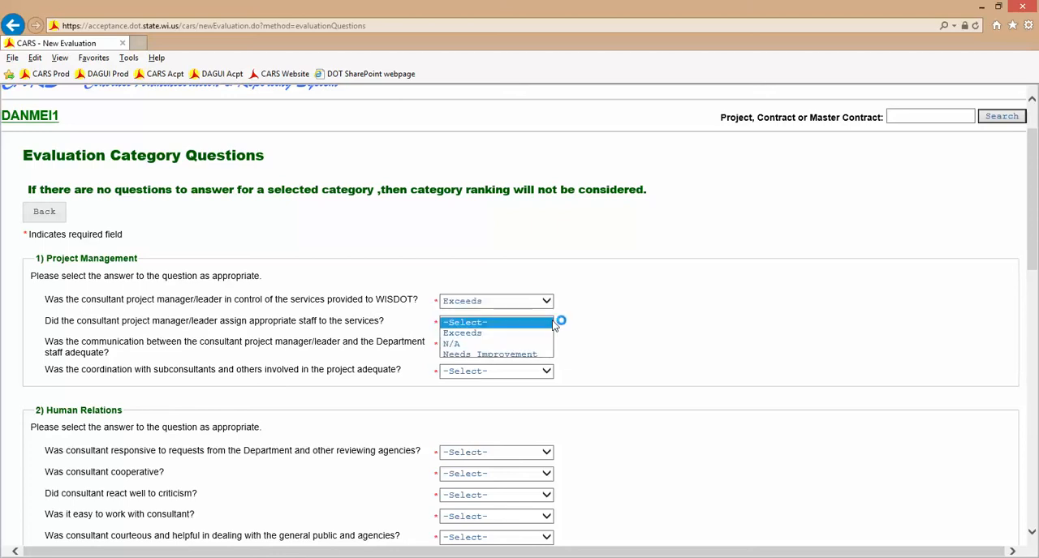
{"action": "key", "text": "Tab"}
{"action": "key", "text": "e"}
{"action": "key", "text": "Tab"}
{"action": "key", "text": "e"}
{"action": "key", "text": "Tab"}
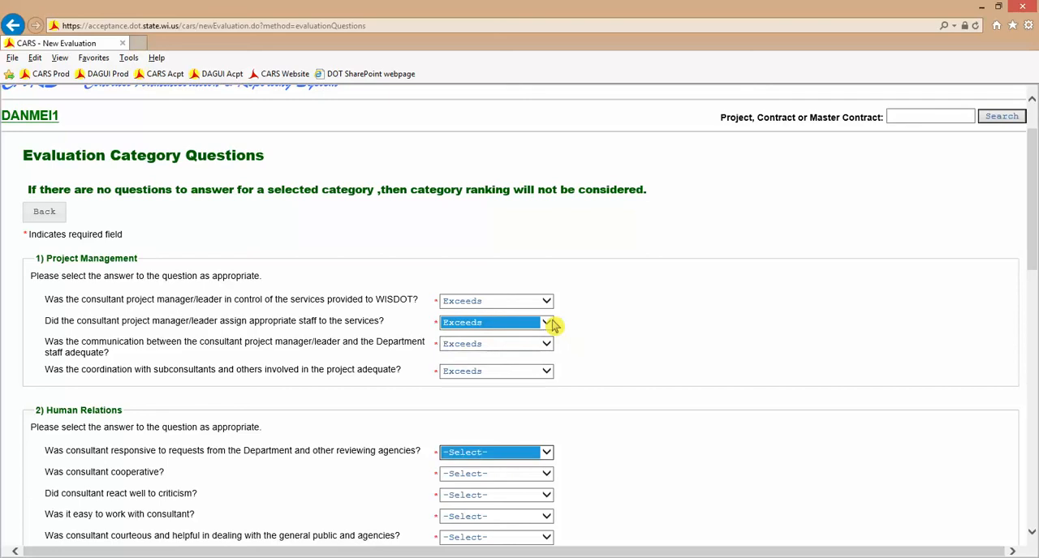
- Answer the Human Relations questions with Exceeds, except N/A for whether the consultant was cooperative
{"action": "key", "text": "e"}
{"action": "key", "text": "Tab"}
{"action": "key", "text": "n"}
{"action": "key", "text": "Tab"}
{"action": "key", "text": "e"}
{"action": "key", "text": "Tab"}
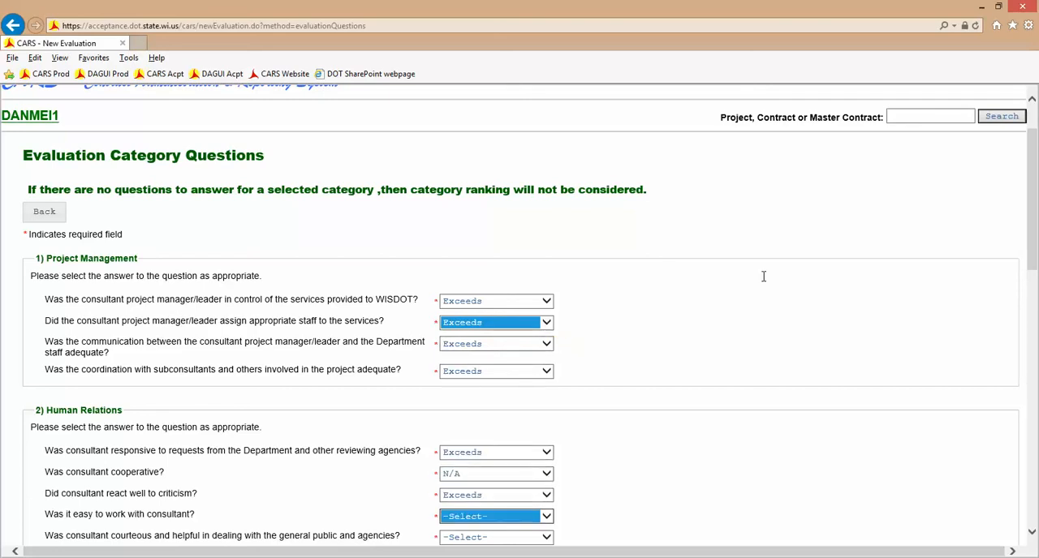
{"action": "key", "text": "e"}
{"action": "key", "text": "Tab"}
{"action": "key", "text": "e"}
{"action": "key", "text": "Tab"}
{"action": "key", "text": "e"}
{"action": "key", "text": "Tab"}
{"action": "key", "text": "e"}
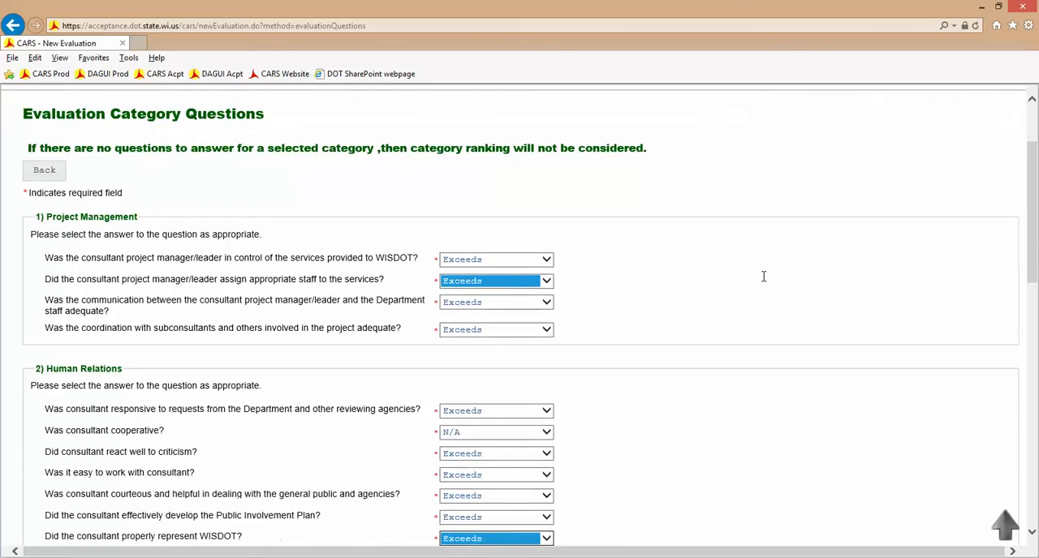
- Answer the Technical Skills questions with Exceeds, except N/A for good engineering practice and for proper use of routine details
{"action": "key", "text": "Tab"}
{"action": "key", "text": "e"}
{"action": "scroll", "coordinate": [784, 264], "scroll_direction": "down", "scroll_amount": 1}
{"action": "scroll", "coordinate": [784, 263], "scroll_direction": "down", "scroll_amount": 1}
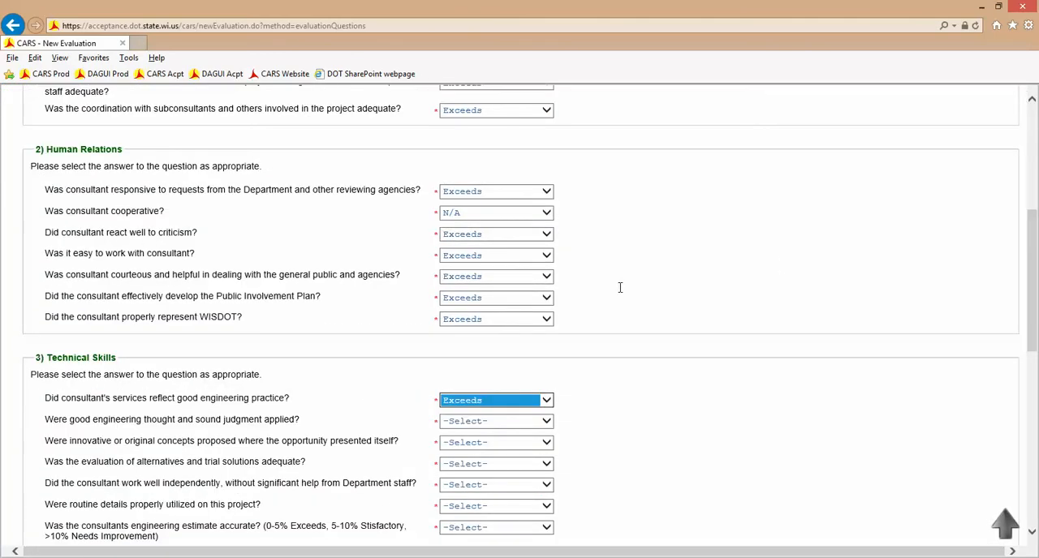
{"action": "key", "text": "n"}
{"action": "key", "text": "Tab"}
{"action": "key", "text": "e"}
{"action": "key", "text": "Tab"}
{"action": "key", "text": "e"}
{"action": "key", "text": "Tab"}
{"action": "key", "text": "e"}
{"action": "key", "text": "Tab"}
{"action": "key", "text": "e"}
{"action": "key", "text": "Tab"}
{"action": "key", "text": "e"}
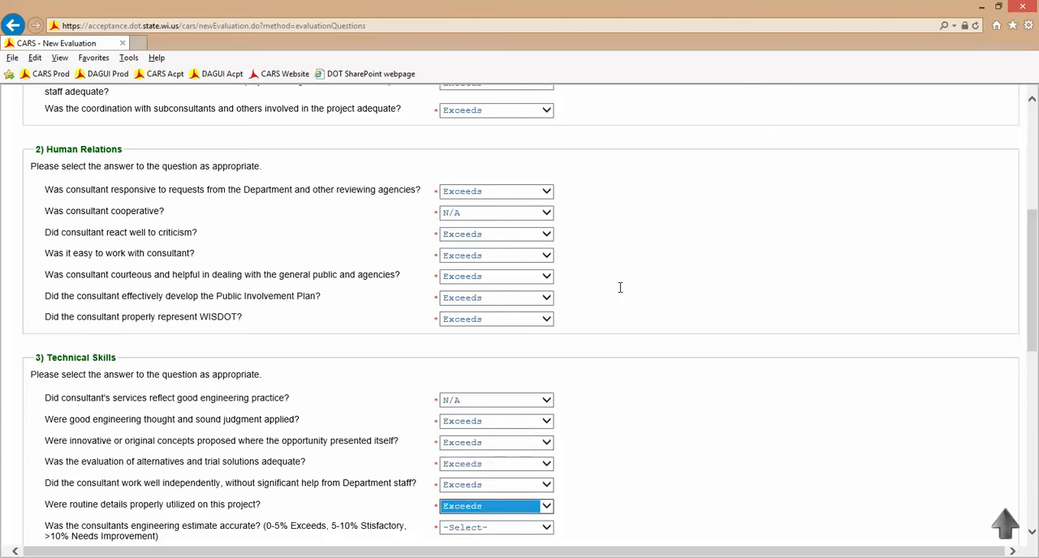
{"action": "key", "text": "n"}
{"action": "key", "text": "Tab"}
{"action": "key", "text": "e"}
{"action": "key", "text": "Tab"}
- Answer all seven Quality Of Work questions with Exceeds
{"action": "scroll", "coordinate": [773, 300], "scroll_direction": "down", "scroll_amount": 3}
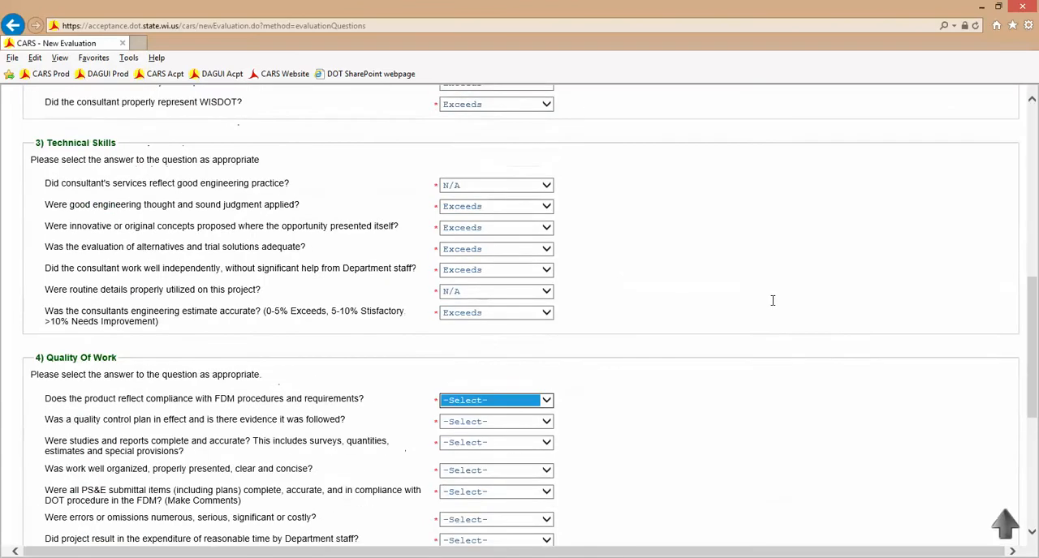
{"action": "key", "text": "e"}
{"action": "key", "text": "Tab"}
{"action": "key", "text": "e"}
{"action": "key", "text": "Tab"}
{"action": "key", "text": "e"}
{"action": "key", "text": "Tab"}
{"action": "key", "text": "e"}
{"action": "key", "text": "Tab"}
{"action": "key", "text": "e"}
{"action": "key", "text": "Tab"}
{"action": "key", "text": "e"}
{"action": "key", "text": "Tab"}
{"action": "key", "text": "e"}
{"action": "key", "text": "Tab"}
- Answer all five Timeliness questions with Exceeds and continue to the evaluation details
{"action": "key", "text": "e"}
{"action": "key", "text": "Tab"}
{"action": "key", "text": "e"}
{"action": "key", "text": "Tab"}
{"action": "key", "text": "e"}
{"action": "key", "text": "Tab"}
{"action": "key", "text": "e"}
{"action": "key", "text": "Tab"}
{"action": "key", "text": "e"}
{"action": "key", "text": "Tab"}
{"action": "scroll", "coordinate": [166, 234], "scroll_direction": "up", "scroll_amount": 1}
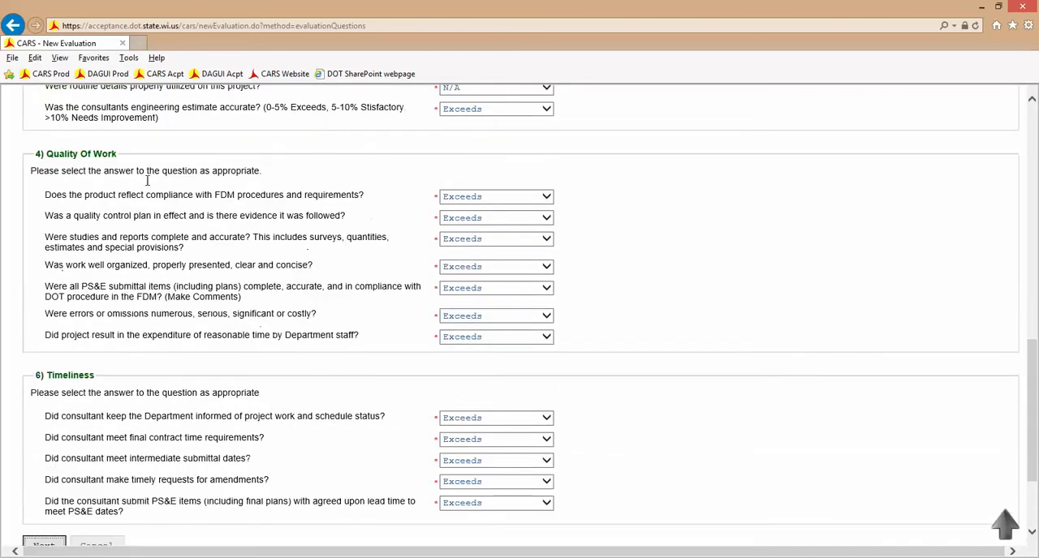
{"action": "scroll", "coordinate": [299, 273], "scroll_direction": "down", "scroll_amount": 1}
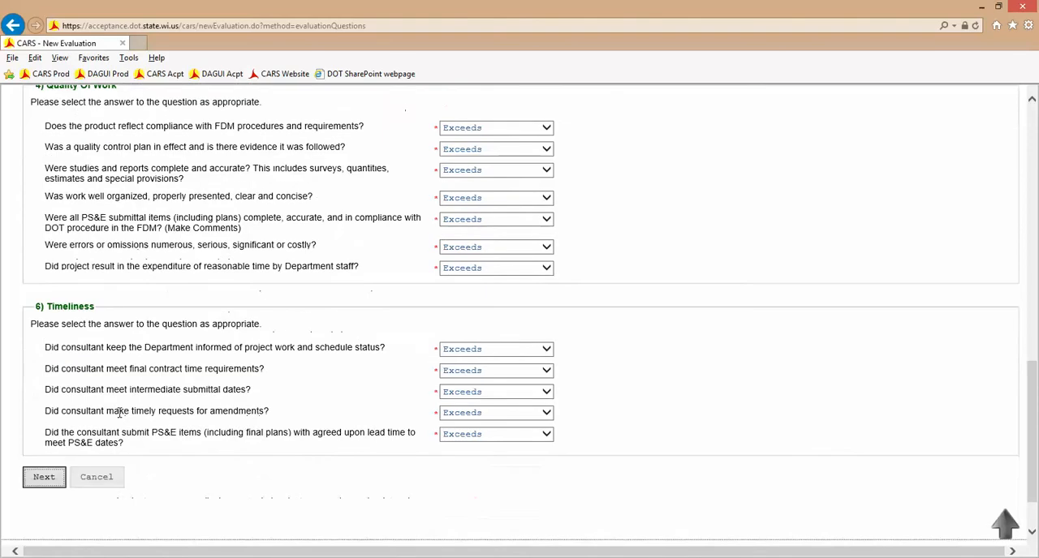
{"action": "left_click", "coordinate": [33, 482]}
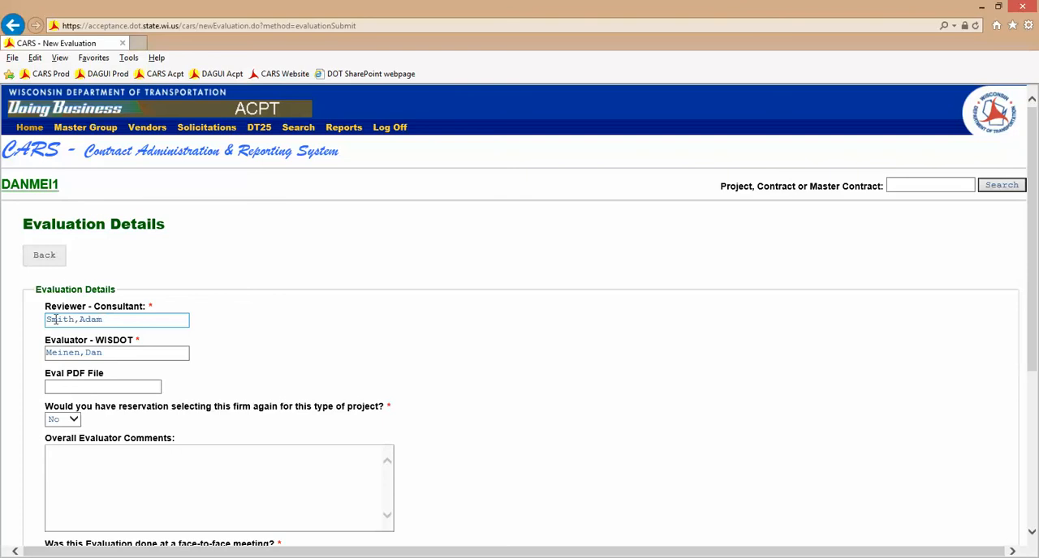
- Leave the Eval PDF File blank, keep the firm reservation answer at No, and enter the overall evaluator comment "I think they did a good job"
{"action": "left_click", "coordinate": [120, 388]}
{"action": "scroll", "coordinate": [324, 365], "scroll_direction": "down", "scroll_amount": 1}
{"action": "scroll", "coordinate": [417, 354], "scroll_direction": "down", "scroll_amount": 1}
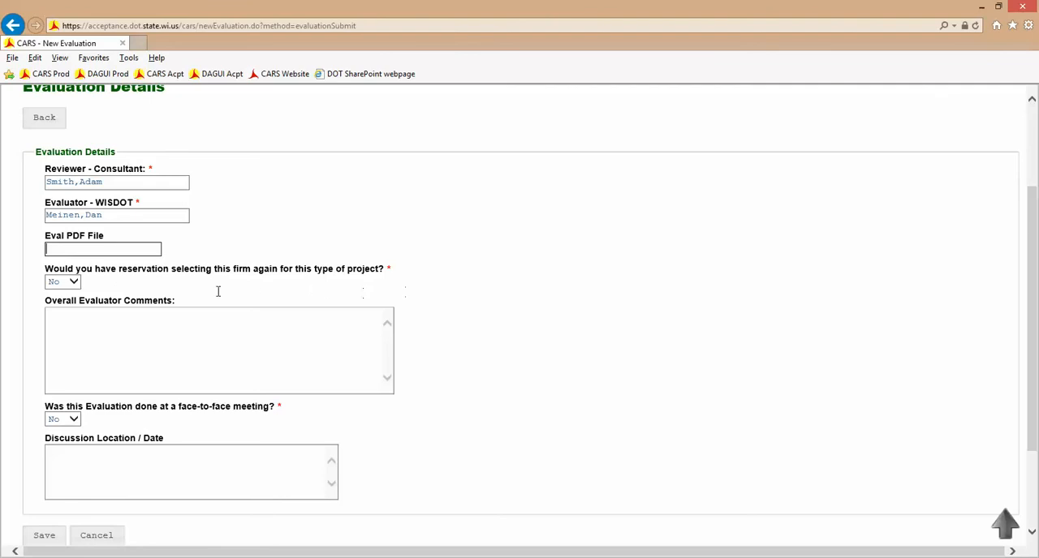
{"action": "left_click", "coordinate": [76, 284]}
{"action": "left_click", "coordinate": [107, 344]}
{"action": "left_click", "coordinate": [107, 343]}
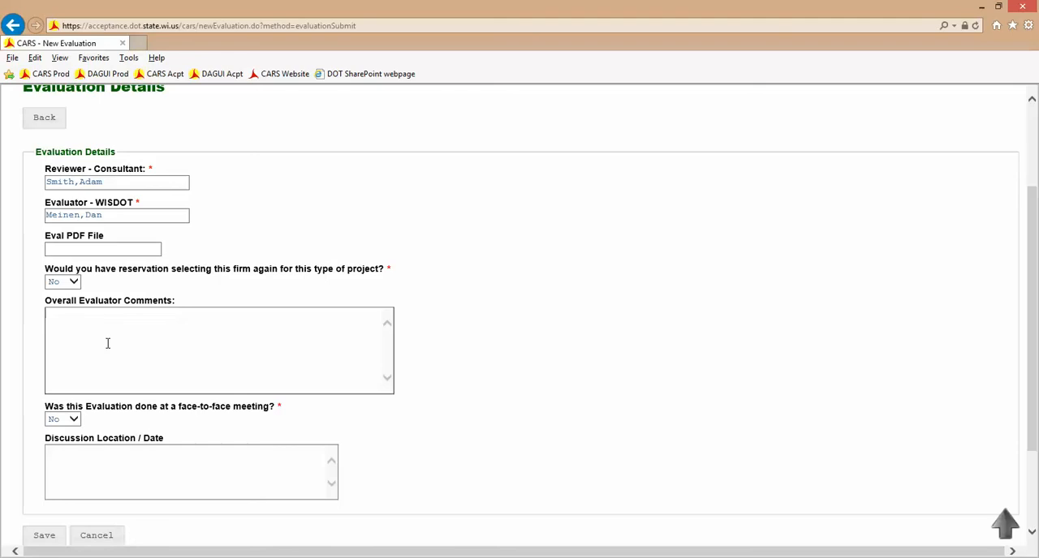
{"action": "type", "text": "I th"}
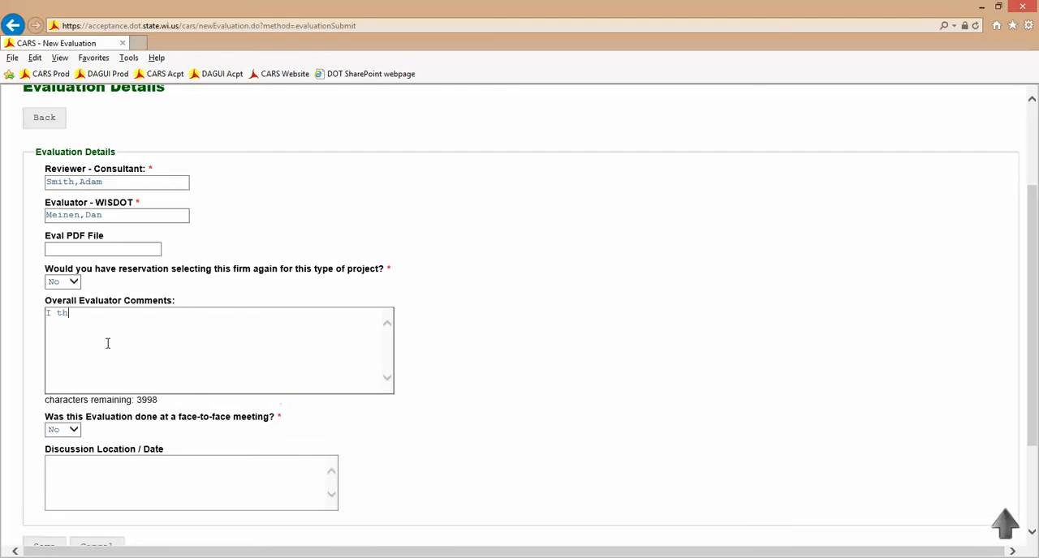
{"action": "type", "text": "ink they did a good job"}
- Keep the face-to-face meeting answer at No, enter "Over the phone on Feb 5, 2015" as discussion location and date, and save the evaluation
{"action": "scroll", "coordinate": [113, 368], "scroll_direction": "down", "scroll_amount": 2}
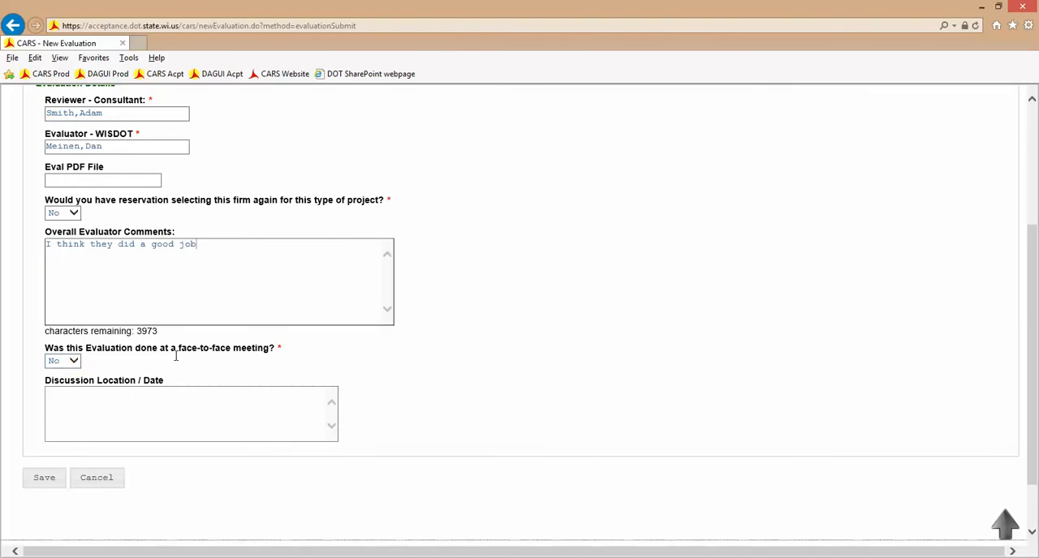
{"action": "left_click", "coordinate": [71, 361]}
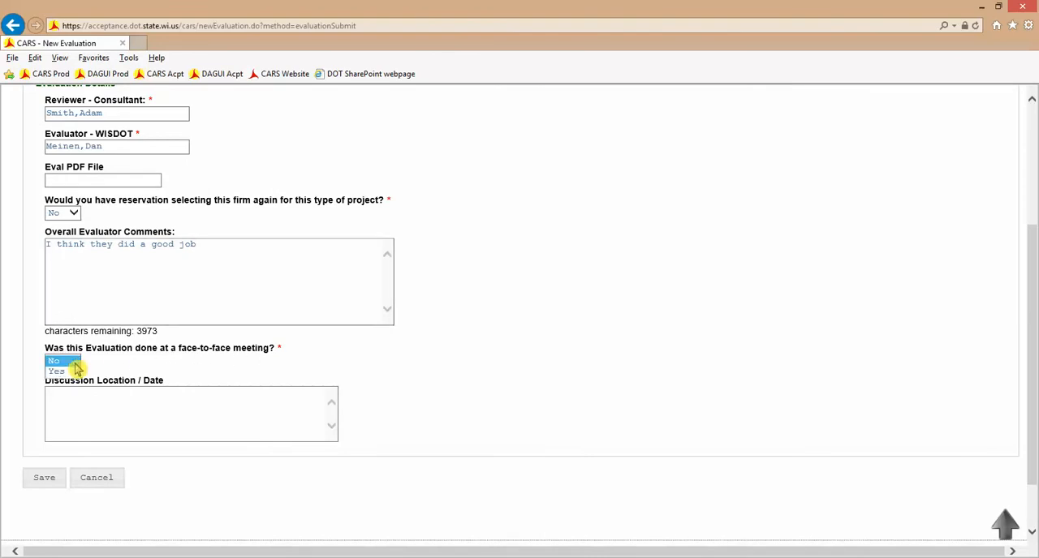
{"action": "left_click", "coordinate": [69, 363]}
{"action": "left_click", "coordinate": [92, 417]}
{"action": "type", "text": "O"}
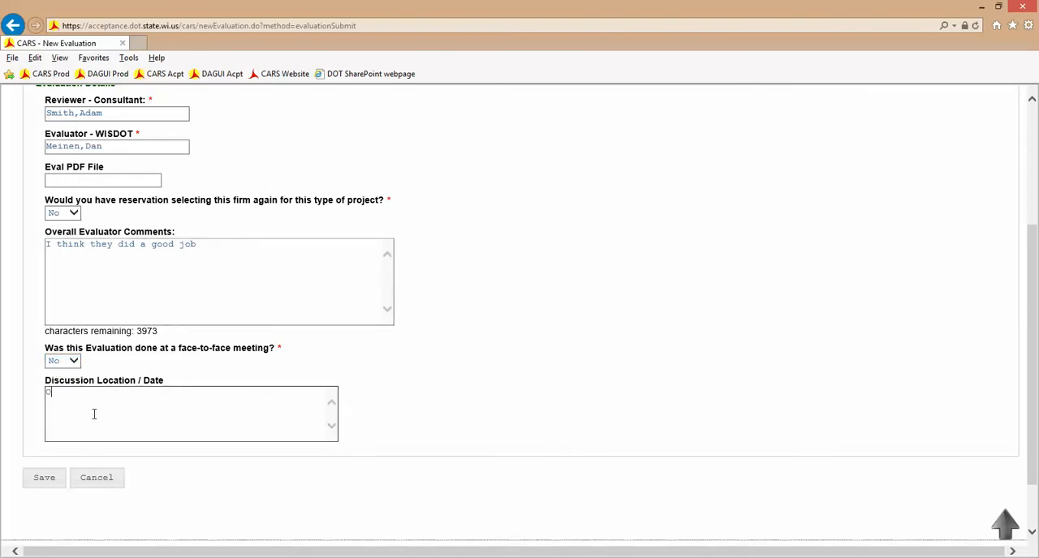
{"action": "type", "text": "ver the ph"}
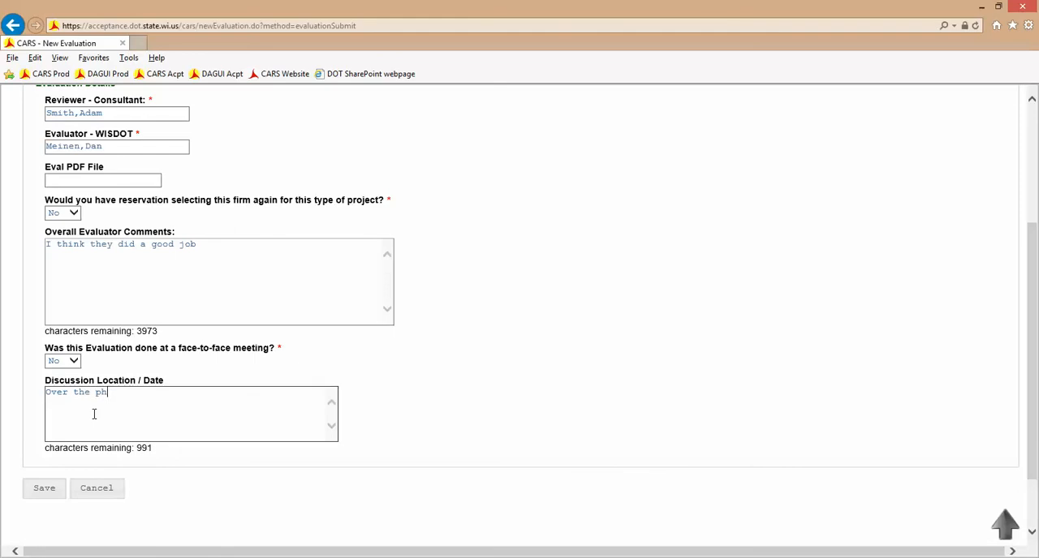
{"action": "type", "text": "one on FEbru"}
{"action": "key", "text": "BackSpace"}
{"action": "key", "text": "BackSpace"}
{"action": "key", "text": "BackSpace"}
{"action": "key", "text": "BackSpace"}
{"action": "type", "text": "eb 5, 2015"}
{"action": "left_click", "coordinate": [45, 490]}
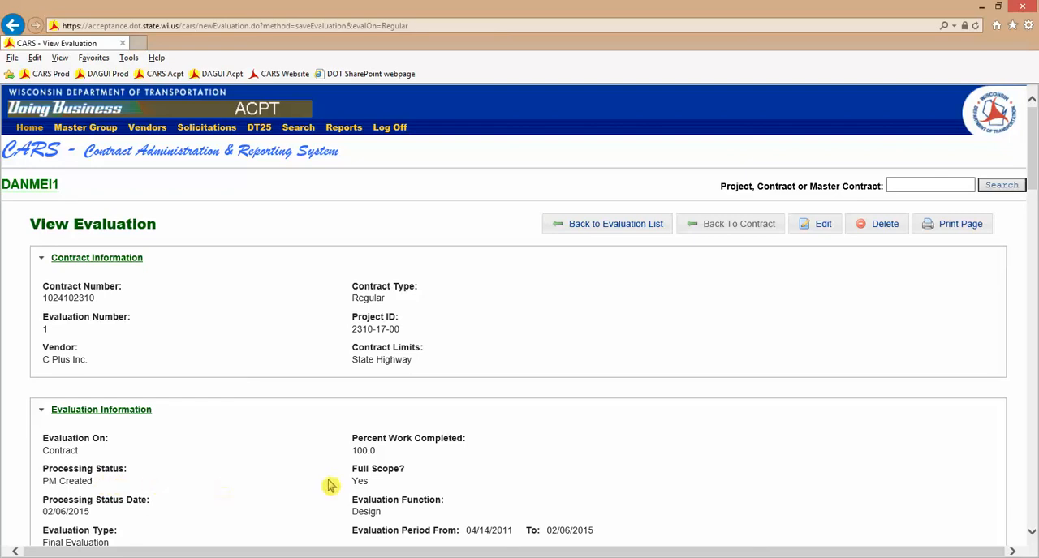
- Reopen the saved evaluation for editing and add the Quality Of Work evaluator comment "I can still put in comments"
{"action": "scroll", "coordinate": [490, 460], "scroll_direction": "down", "scroll_amount": 1}
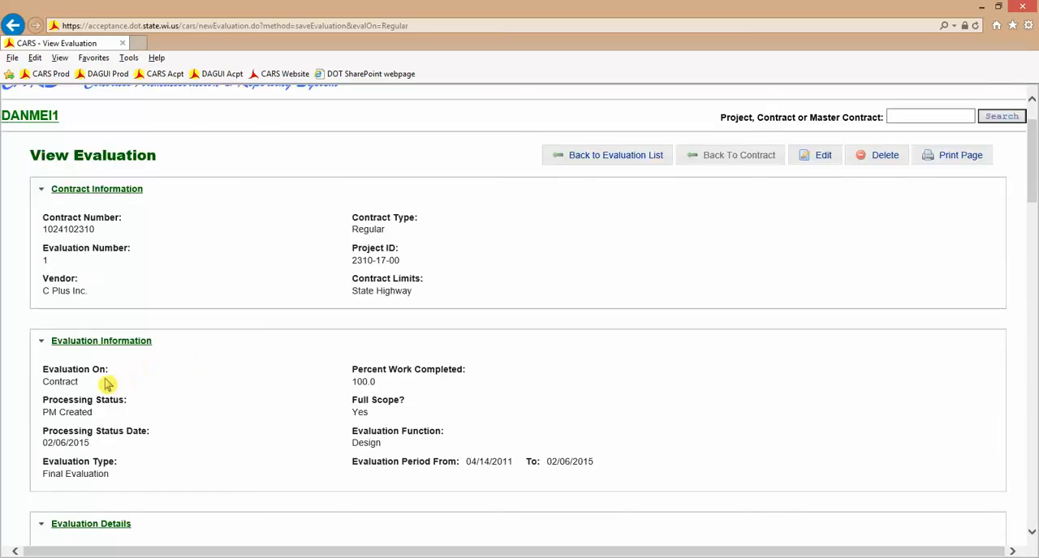
{"action": "left_click", "coordinate": [824, 156]}
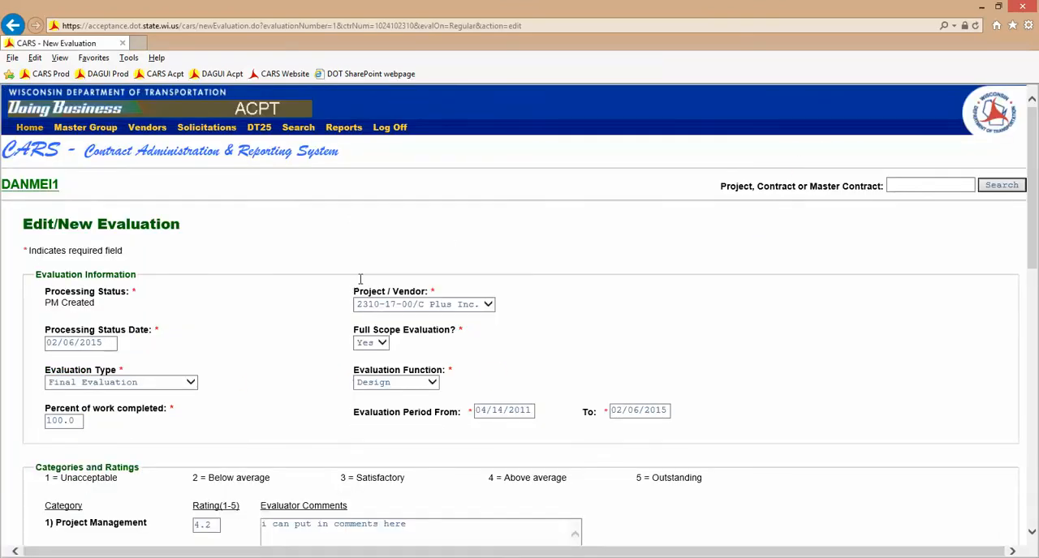
{"action": "scroll", "coordinate": [276, 297], "scroll_direction": "down", "scroll_amount": 1}
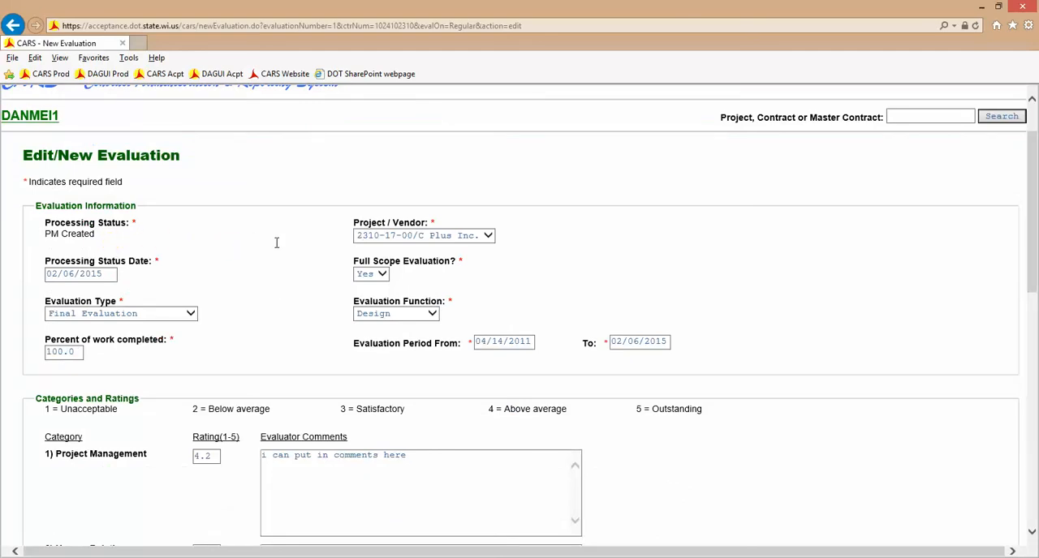
{"action": "scroll", "coordinate": [275, 242], "scroll_direction": "down", "scroll_amount": 5}
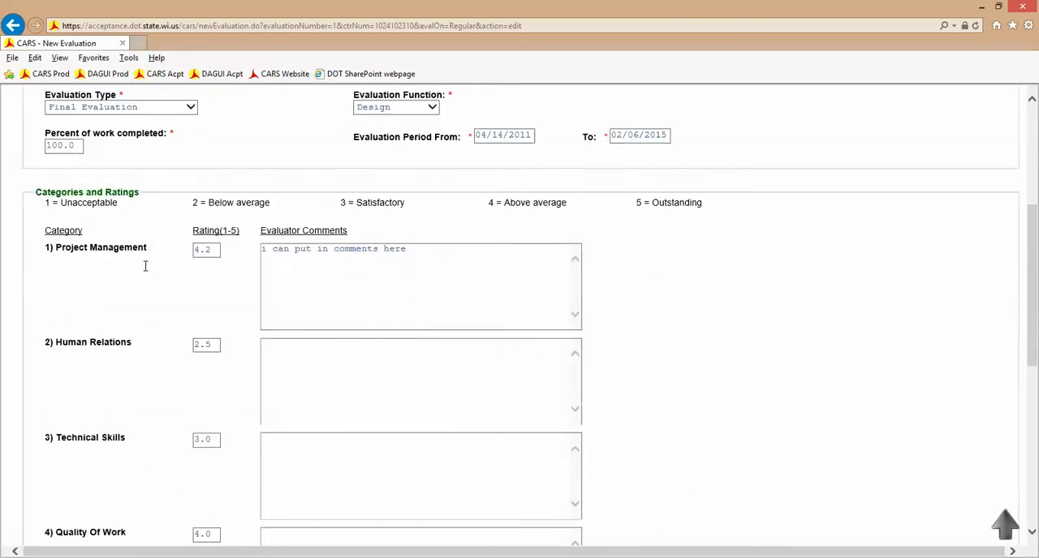
{"action": "scroll", "coordinate": [141, 266], "scroll_direction": "down", "scroll_amount": 2}
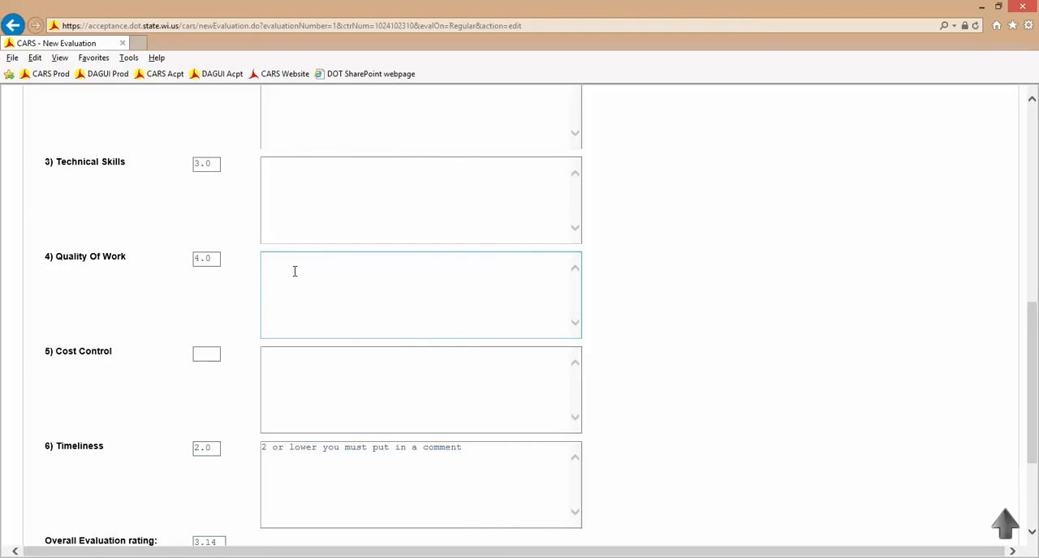
{"action": "left_click", "coordinate": [296, 271]}
{"action": "type", "text": "I can "}
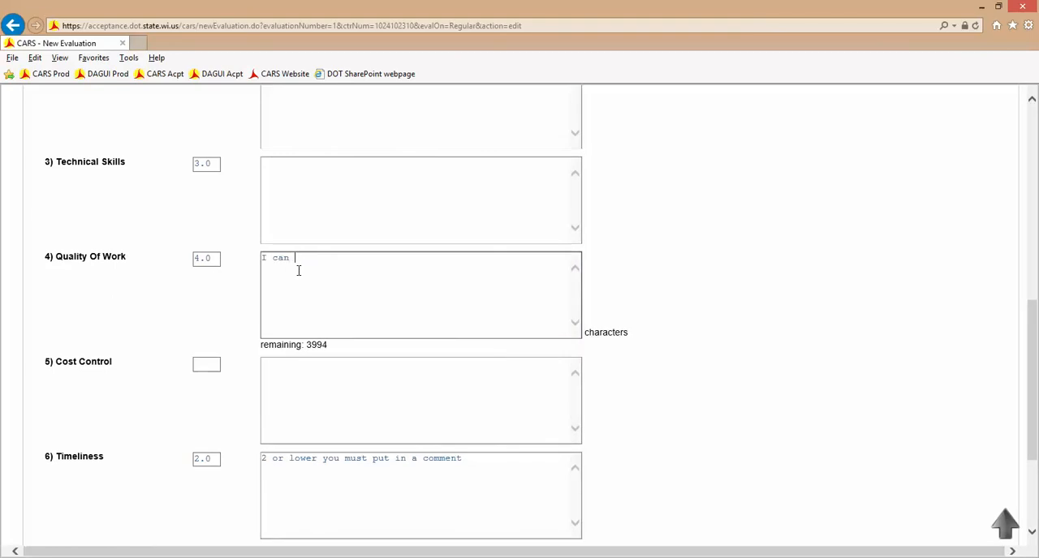
{"action": "type", "text": "still put in comments"}
- Continue to the category questions and change the Technical Skills answer on evaluation of alternatives and trial solutions to Needs Improvement
{"action": "scroll", "coordinate": [154, 318], "scroll_direction": "down", "scroll_amount": 3}
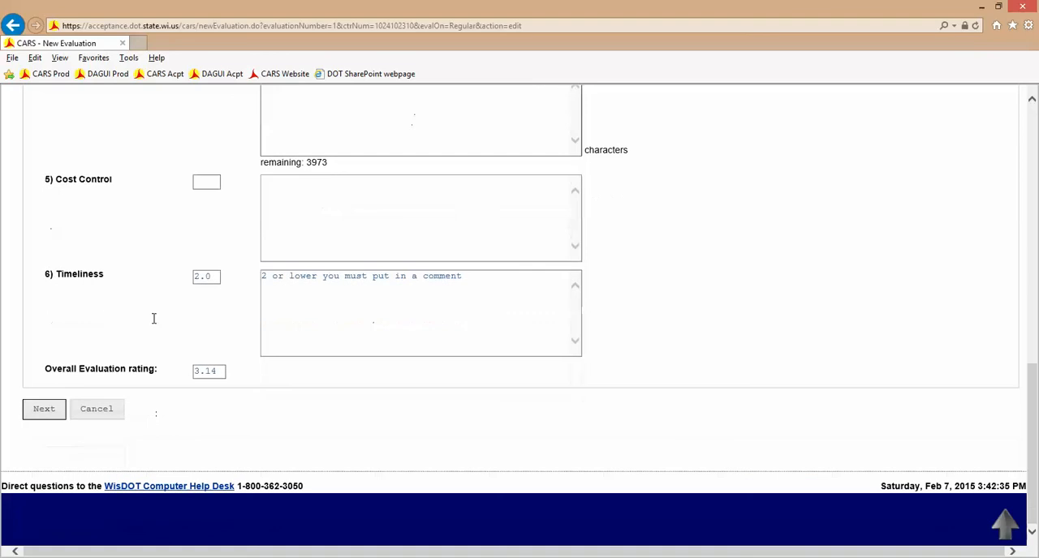
{"action": "left_click", "coordinate": [45, 413]}
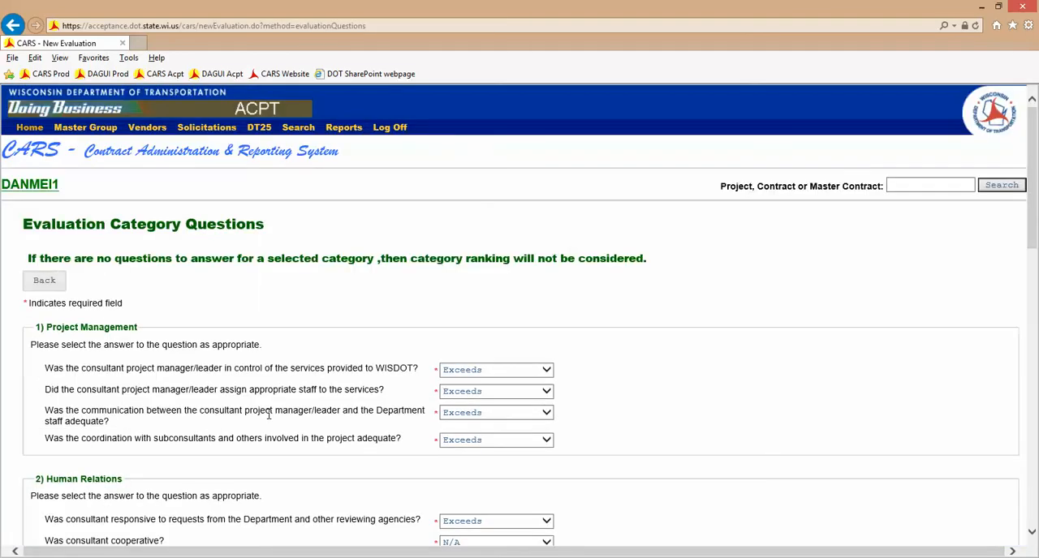
{"action": "scroll", "coordinate": [269, 414], "scroll_direction": "down", "scroll_amount": 8}
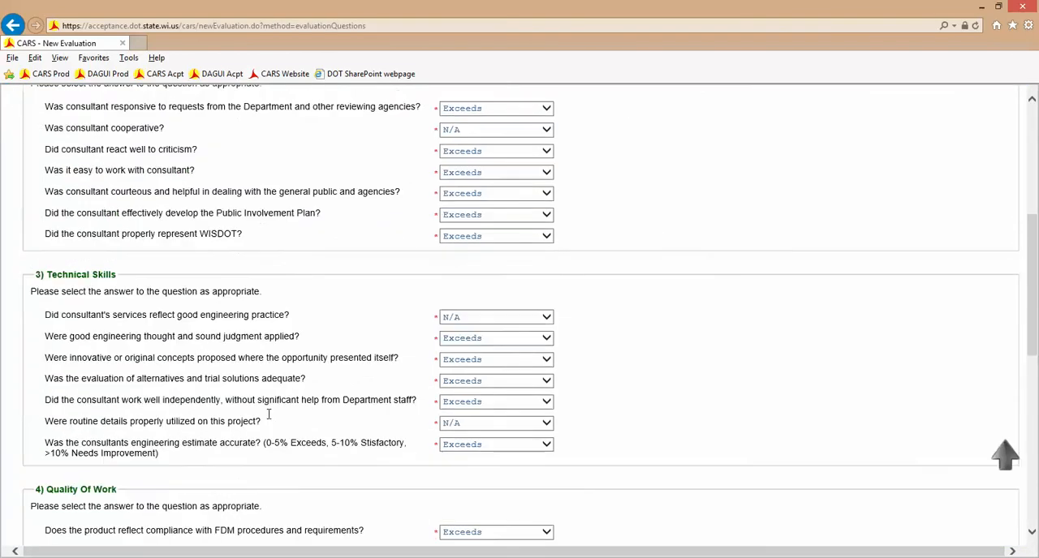
{"action": "left_click", "coordinate": [551, 312]}
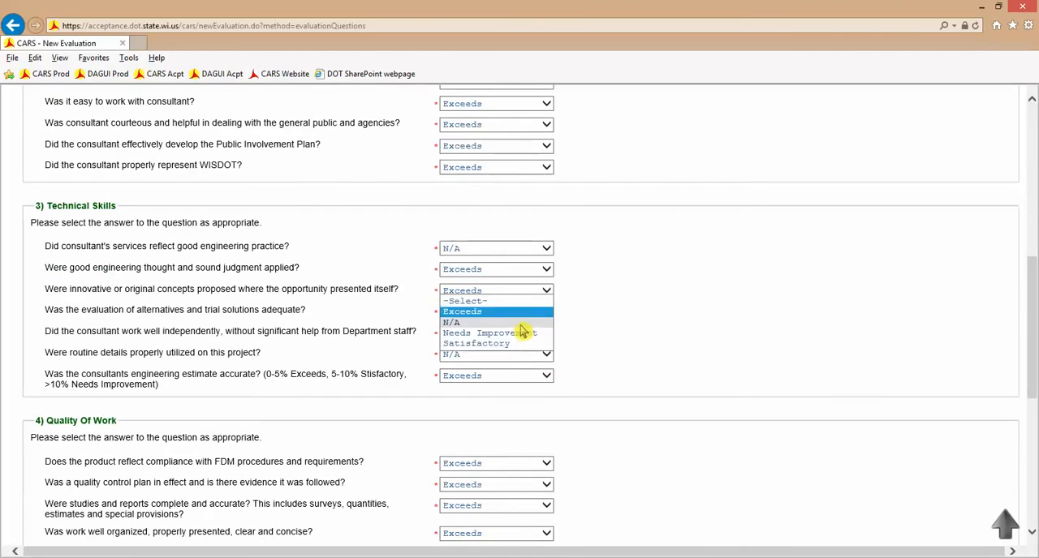
{"action": "left_click", "coordinate": [523, 336]}
{"action": "scroll", "coordinate": [670, 322], "scroll_direction": "down", "scroll_amount": 10}
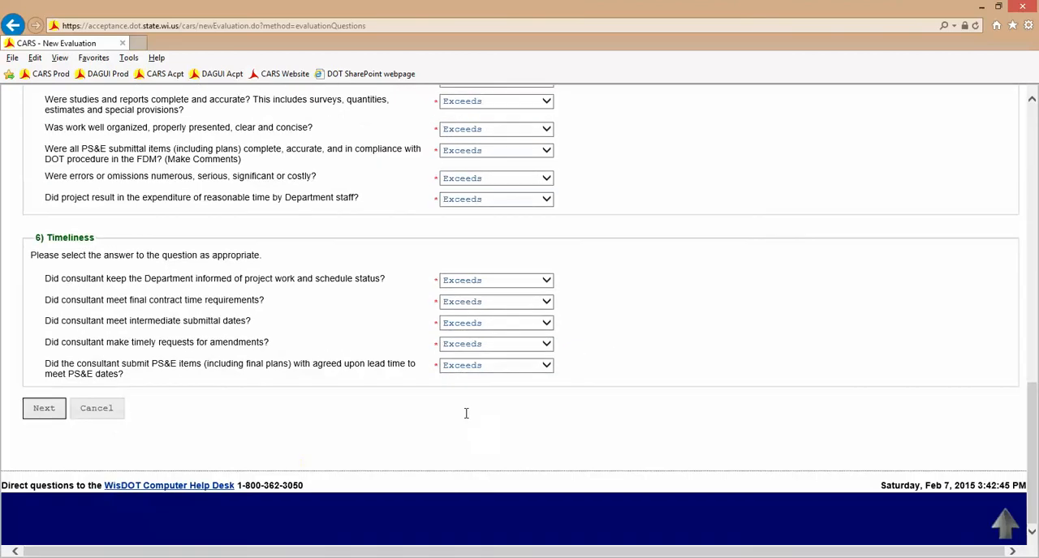
- Continue past the category questions and set the evaluation's processing status to Ready for Review
{"action": "left_click", "coordinate": [35, 416]}
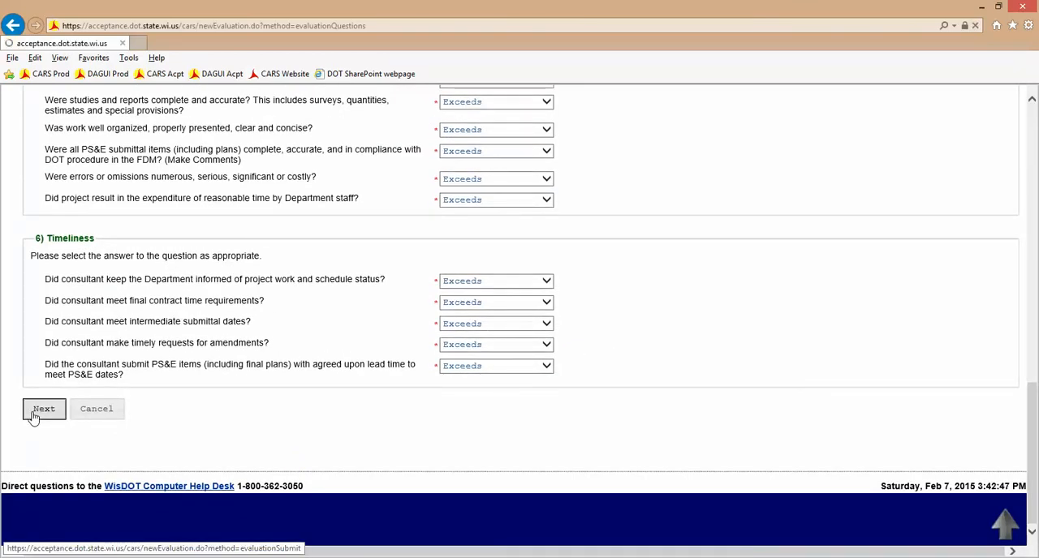
{"action": "scroll", "coordinate": [457, 401], "scroll_direction": "down", "scroll_amount": 5}
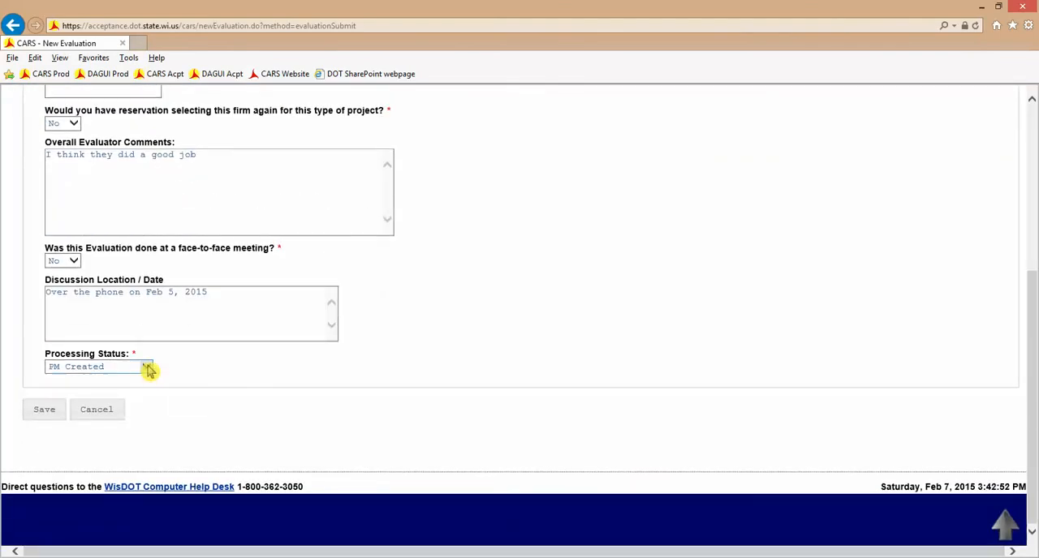
{"action": "left_click", "coordinate": [144, 368]}
{"action": "left_click", "coordinate": [145, 377]}
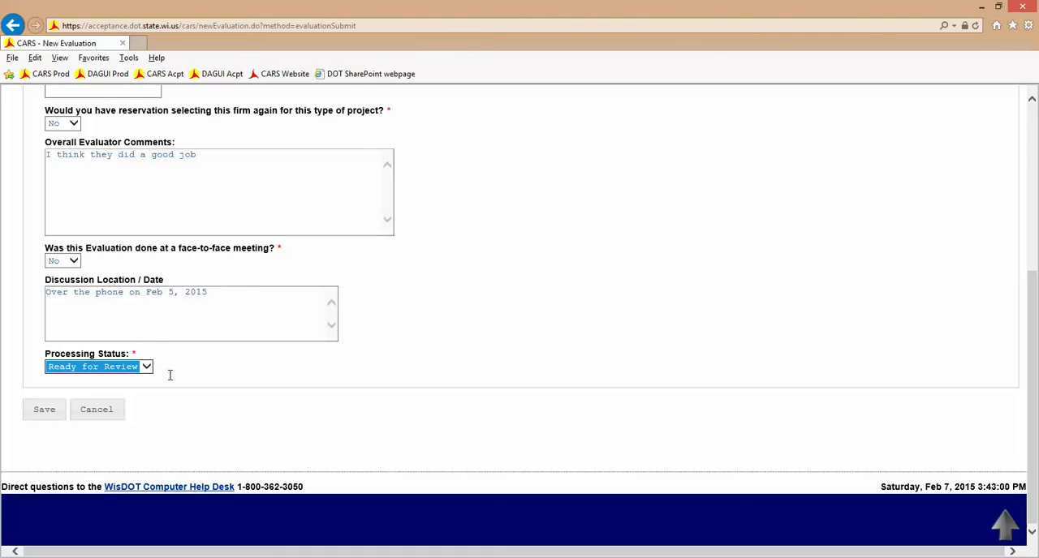
- Save the evaluation, dismissing any pop-up message, and check the processing status in the saved evaluation's information
{"action": "left_click", "coordinate": [46, 411]}
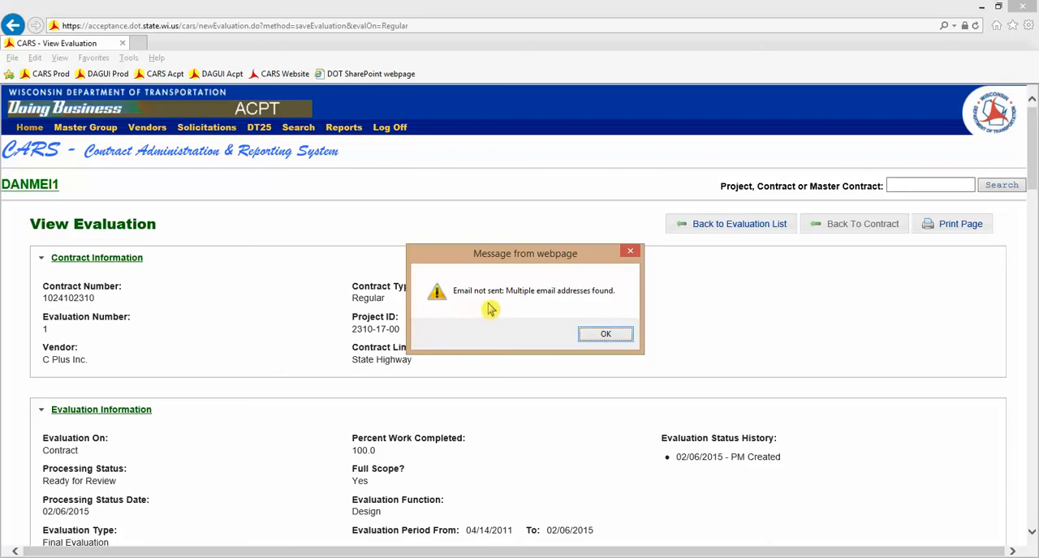
{"action": "left_click", "coordinate": [605, 335]}
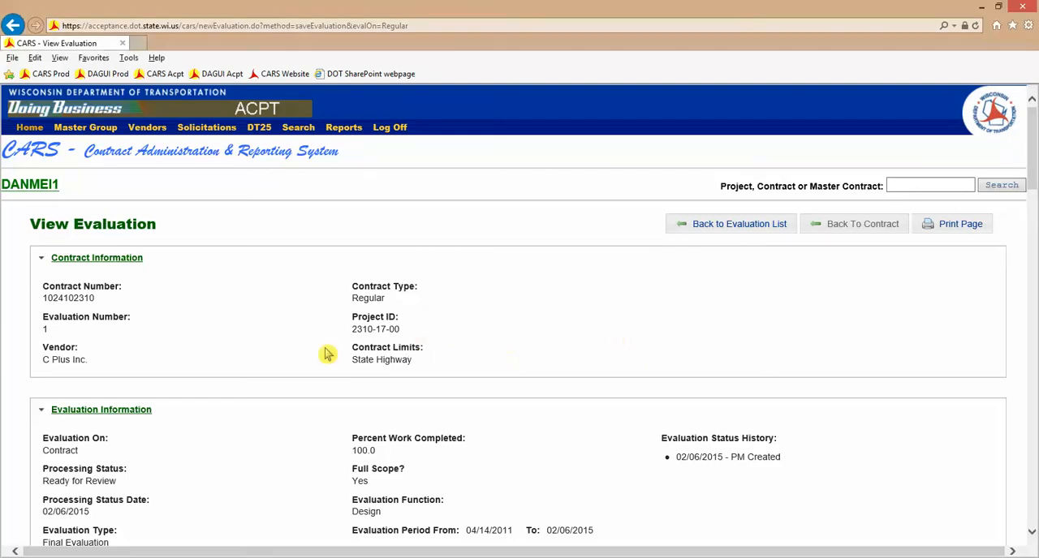
{"action": "scroll", "coordinate": [209, 360], "scroll_direction": "down", "scroll_amount": 2}
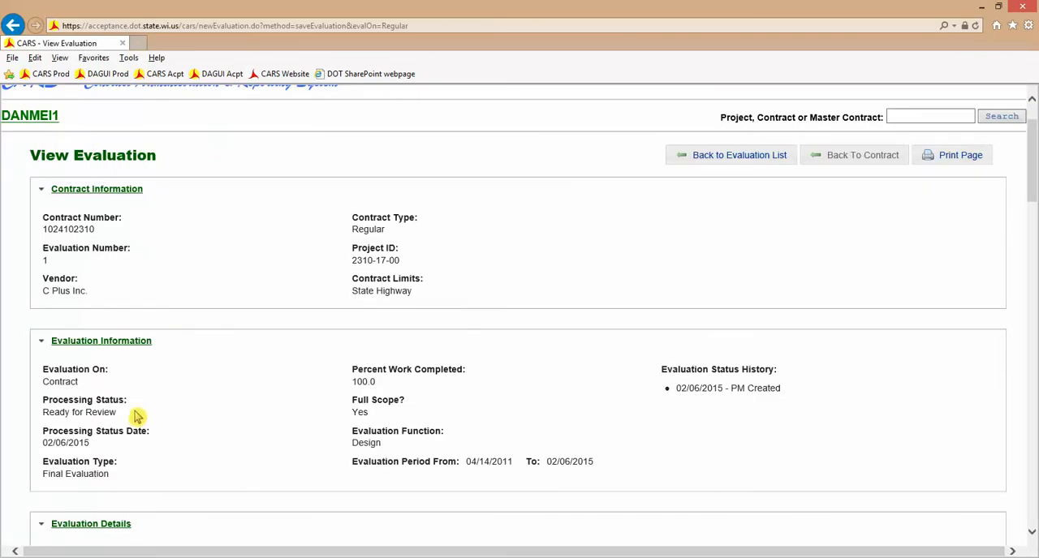